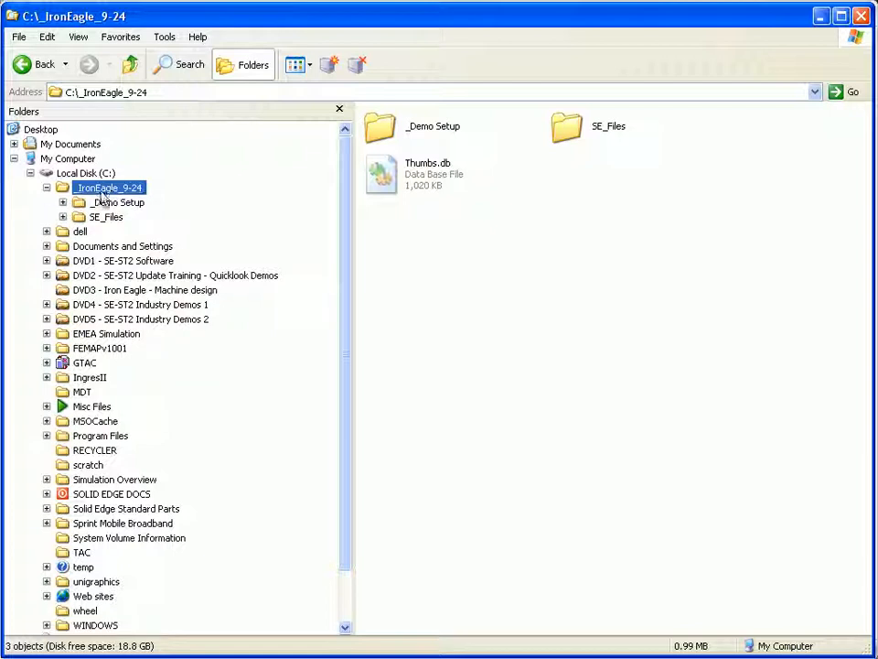
Select all files in the FOA-FOP files folder under _Demo Setup except Thumbs.db.
click(62, 203)
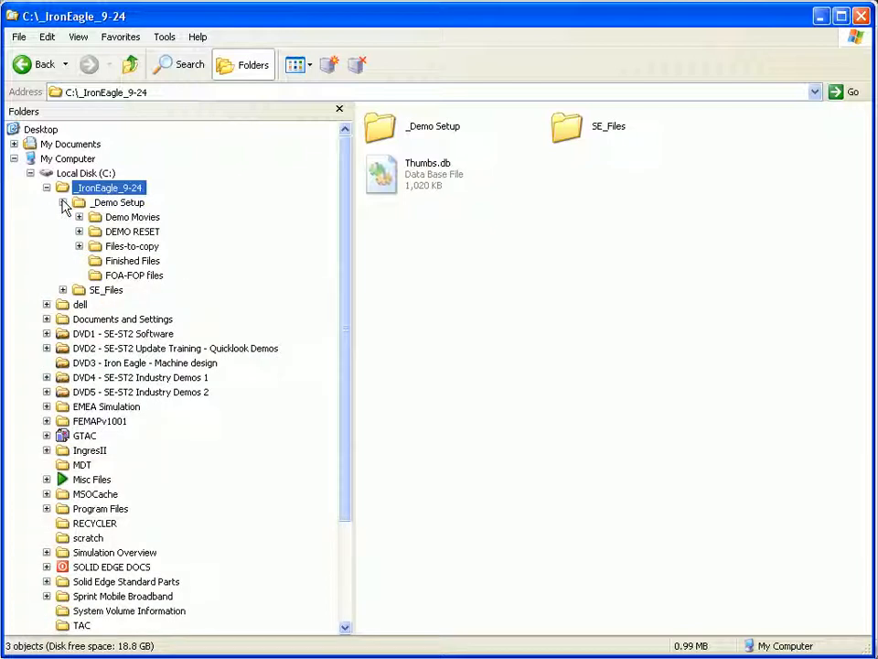
click(137, 276)
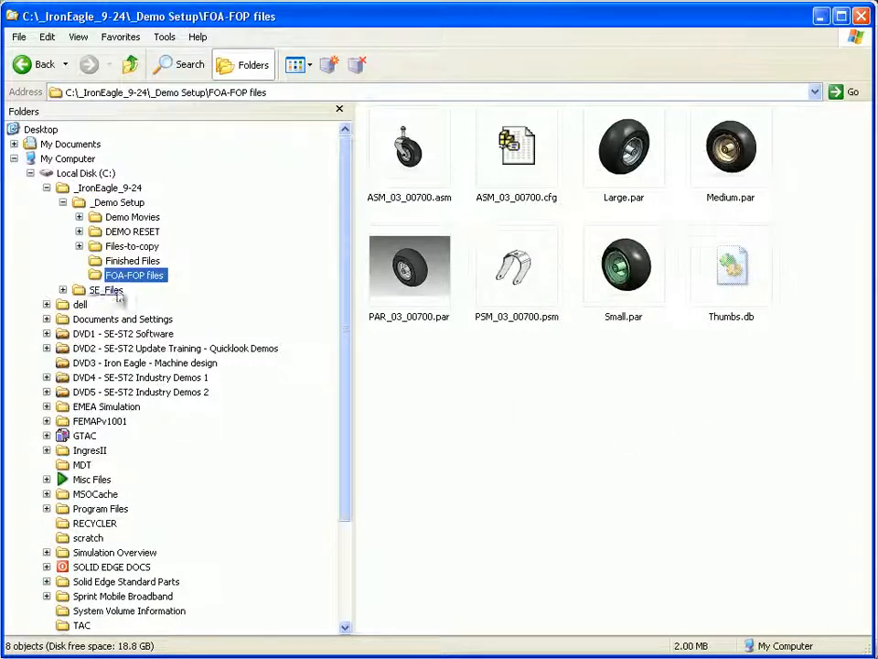
click(62, 290)
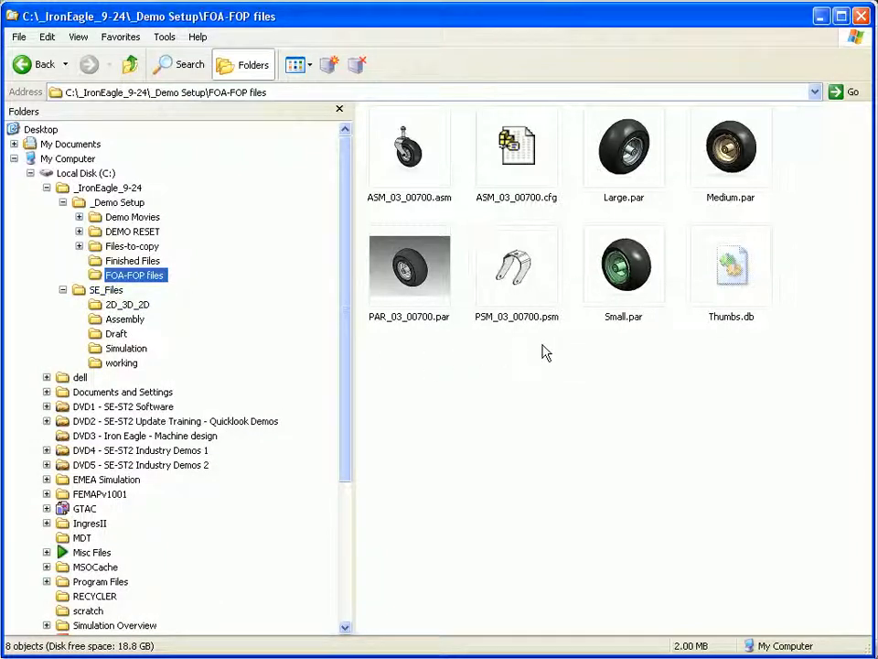
click(414, 151)
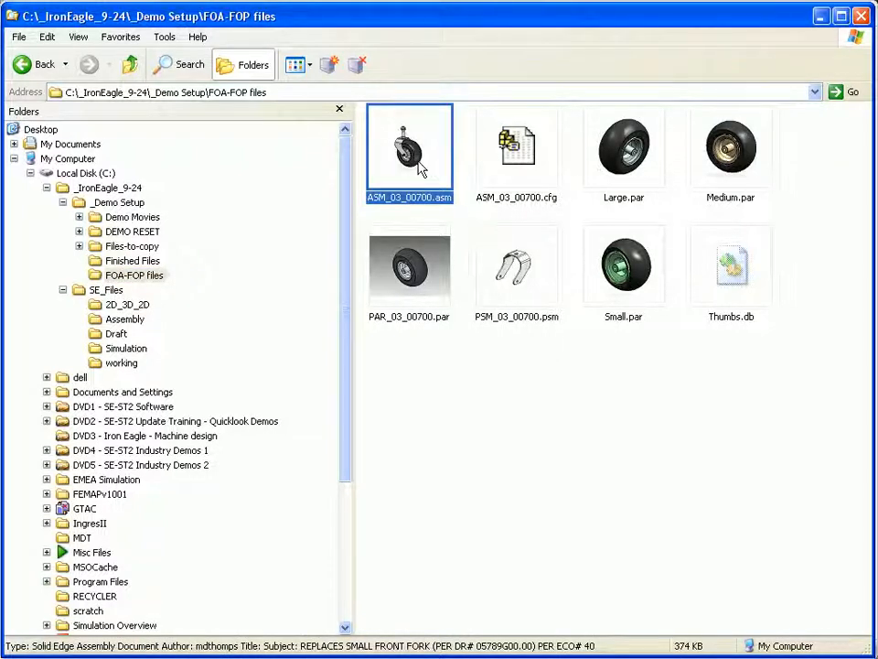
key(ctrl+a)
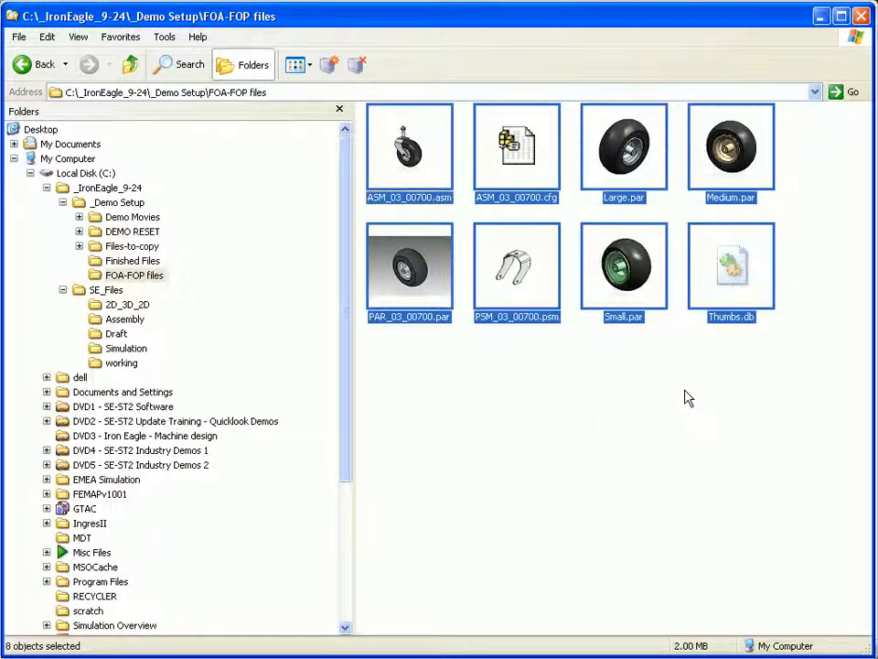
ctrl+click(746, 284)
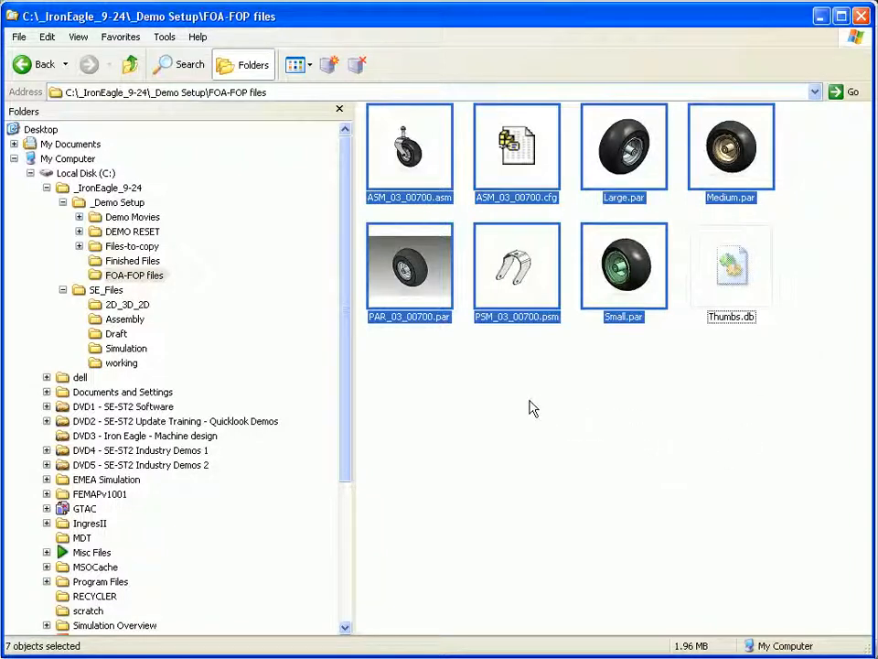
Examine the contents of the SE_Files and DEMO RESET folders, and minimize the file explorer window.
click(106, 290)
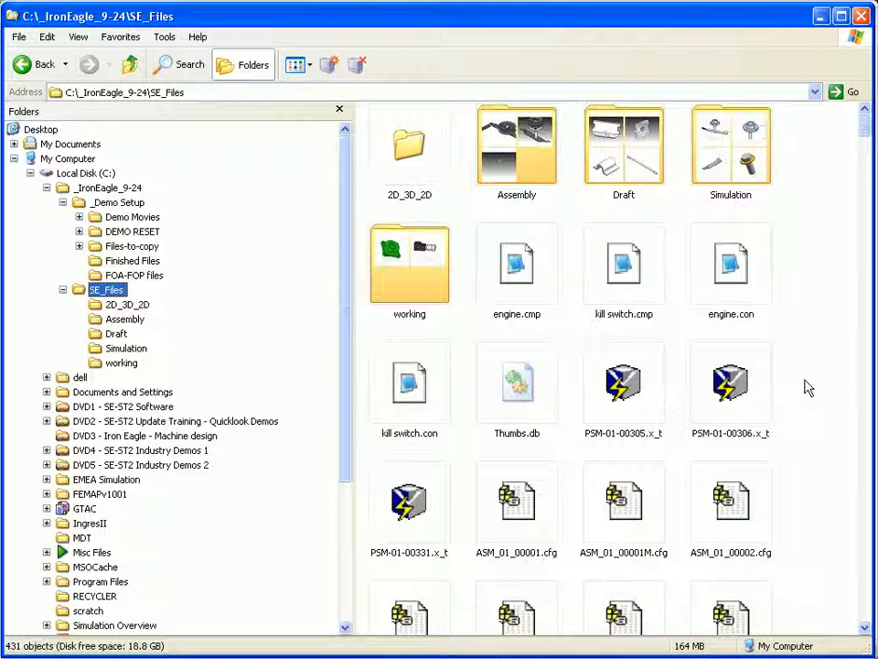
click(132, 231)
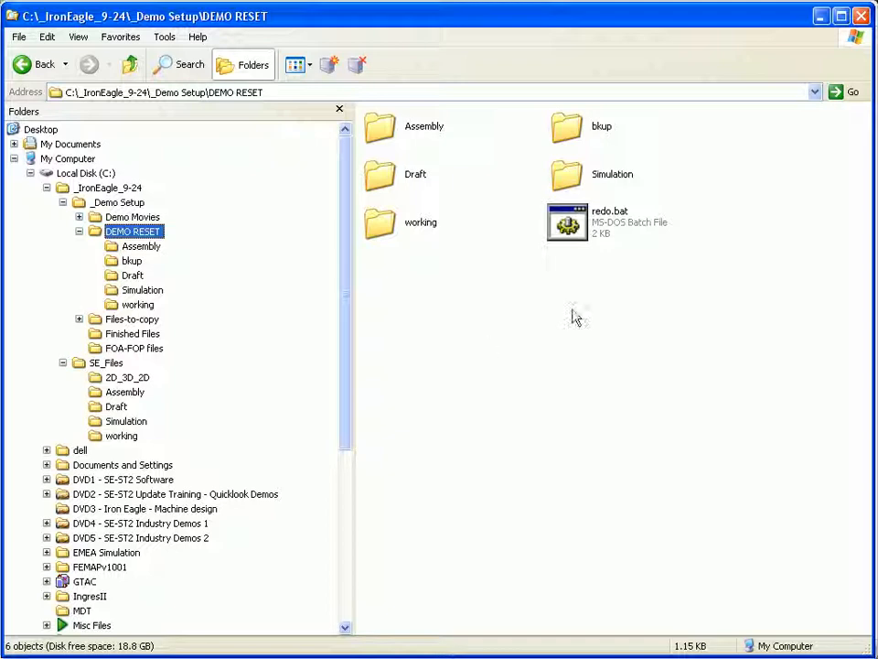
click(821, 18)
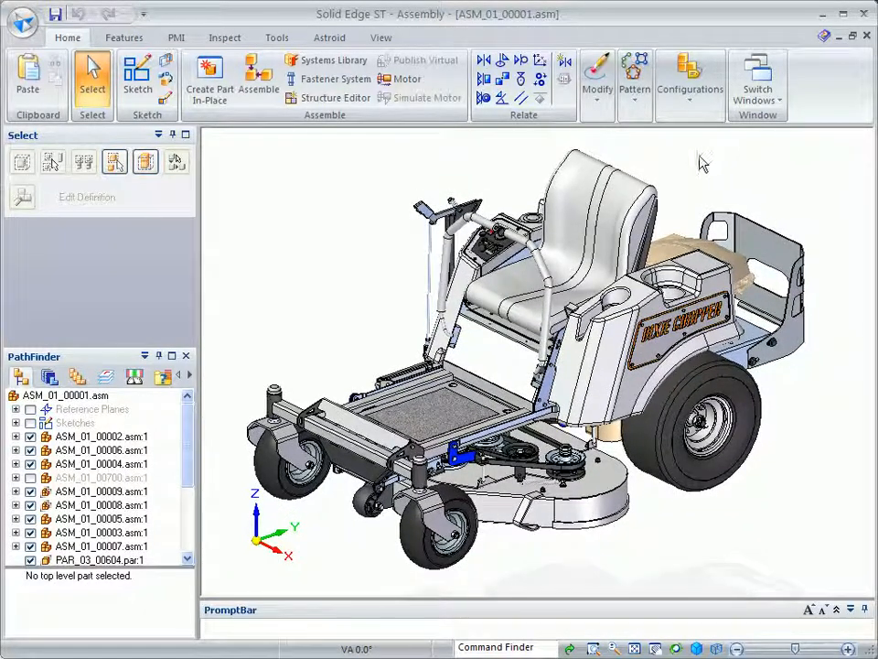
Apply the 10-Animation display configuration to the ASM_01_00001 mower assembly in Solid Edge.
click(692, 104)
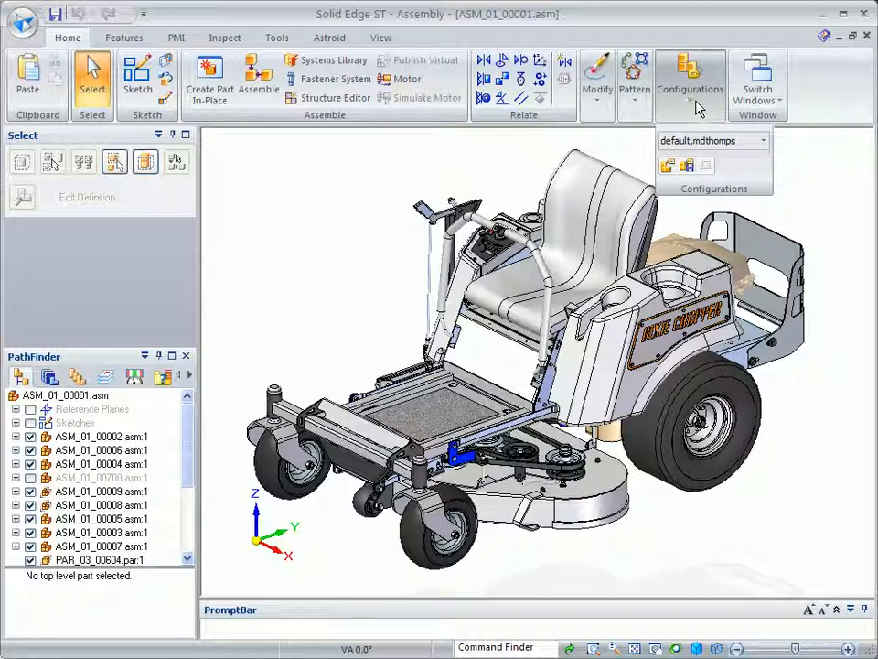
click(763, 142)
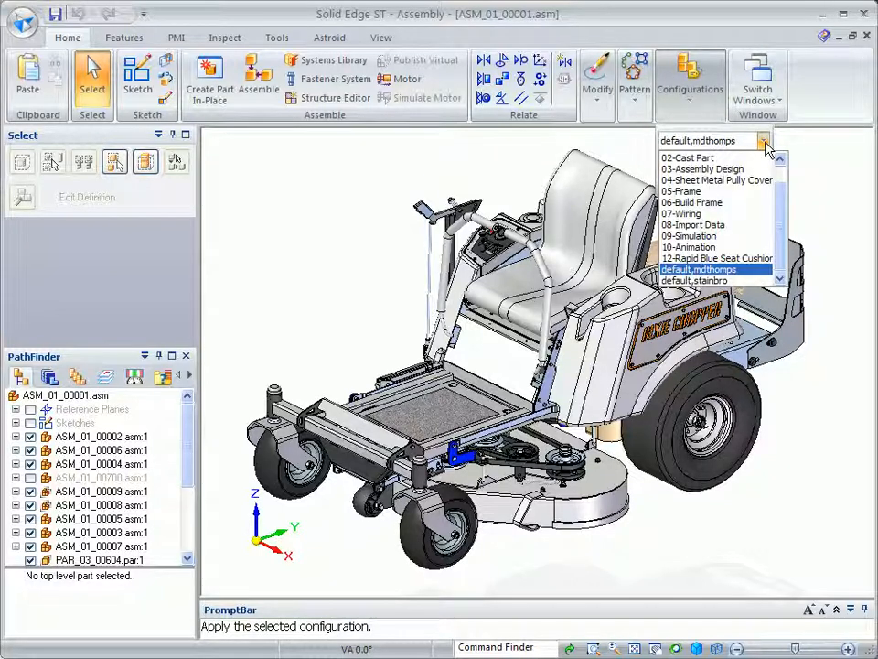
click(693, 248)
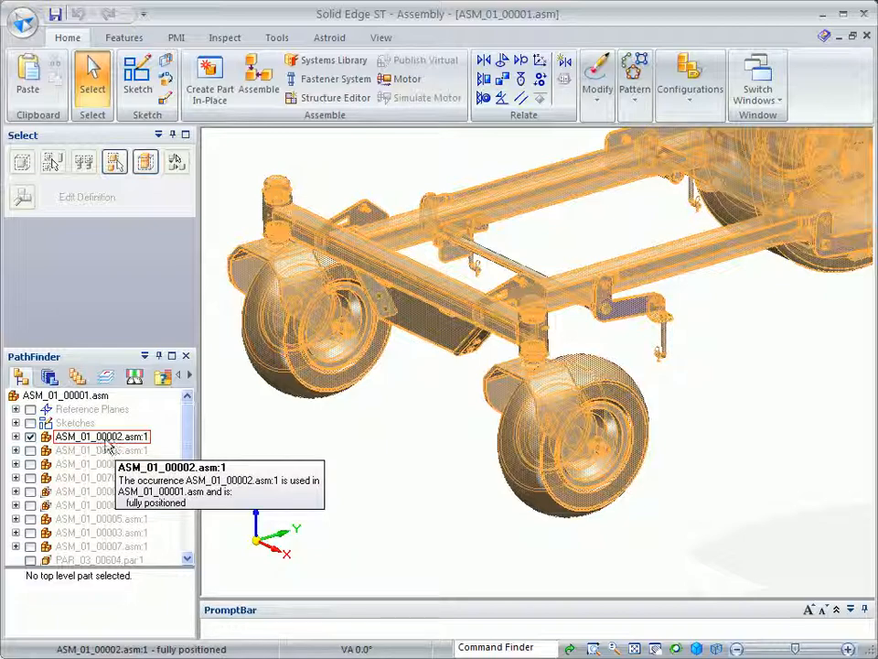
Open the ASM_01_00002 frame subassembly in its own window and inspect its front caster wheels.
click(107, 443)
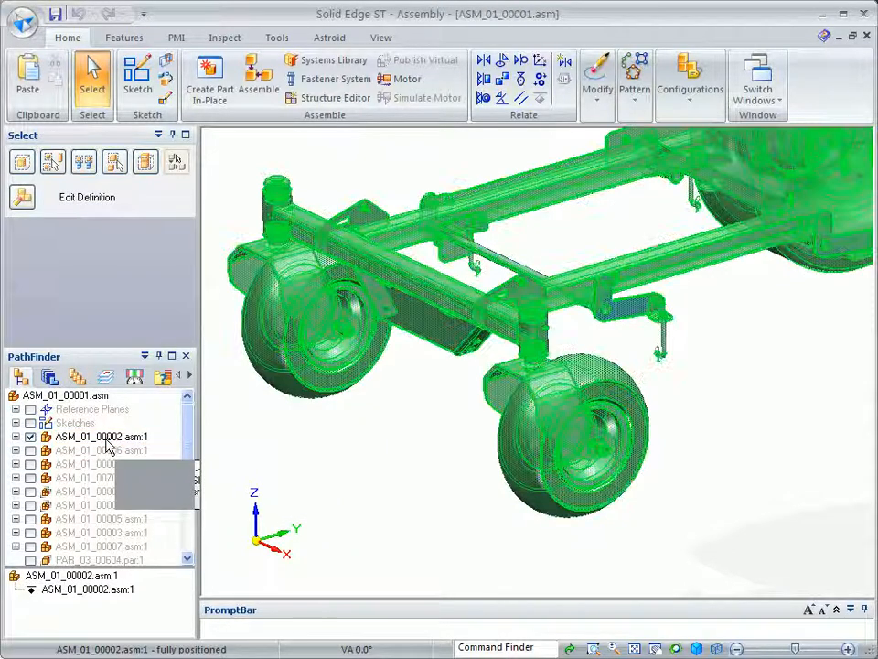
right_click(107, 446)
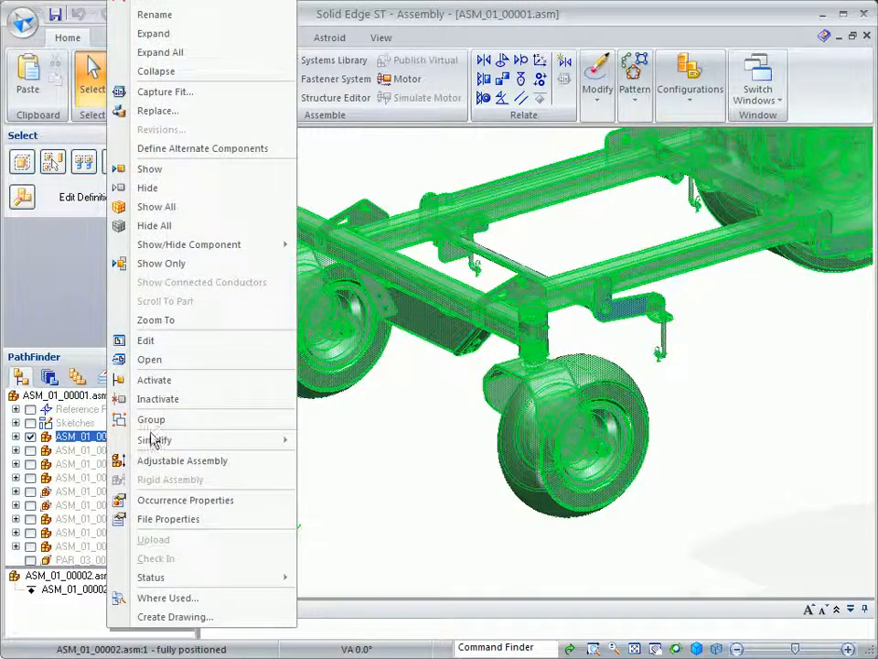
click(150, 361)
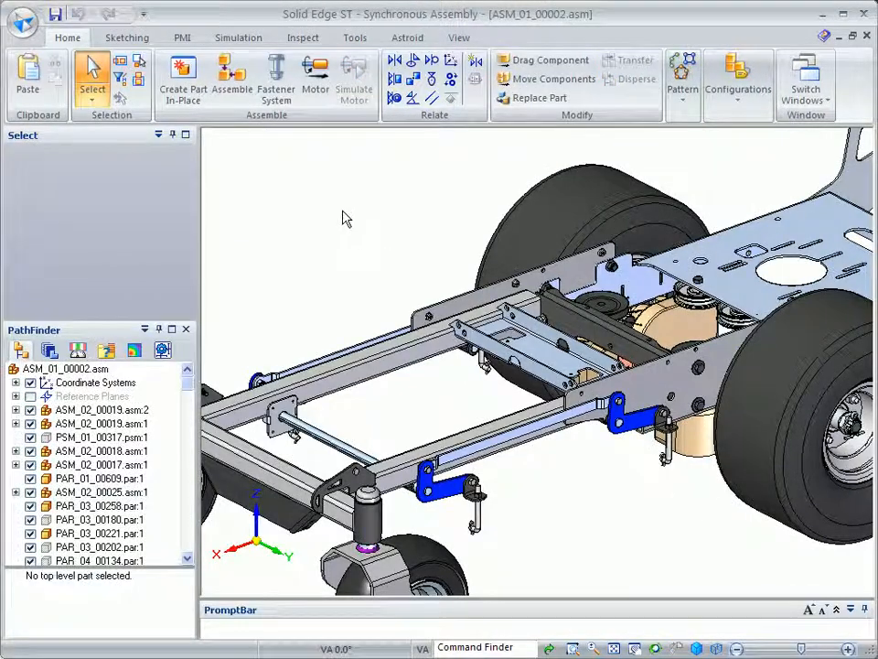
scroll(312, 217, down, 3)
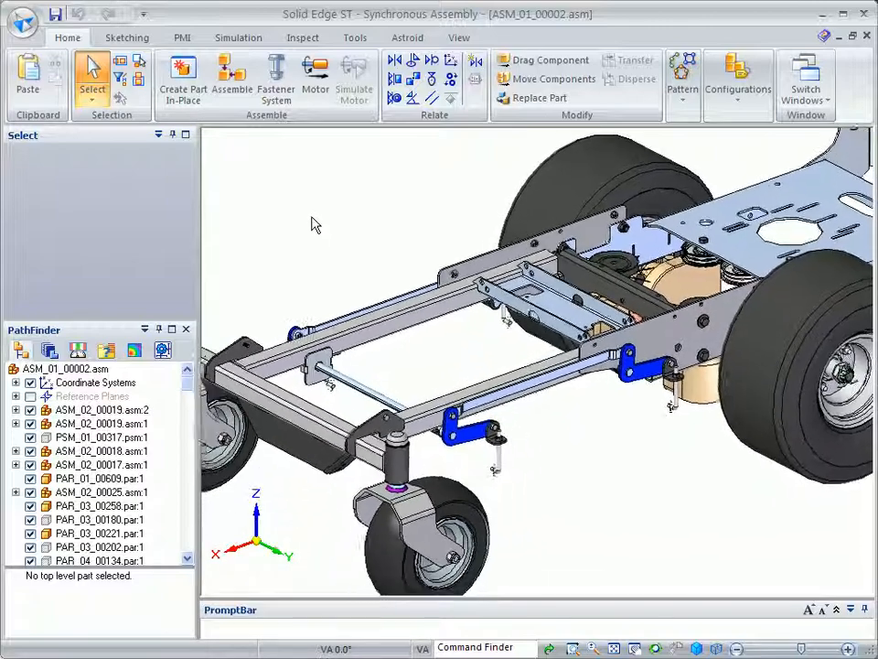
middle_drag(315, 210, 348, 197)
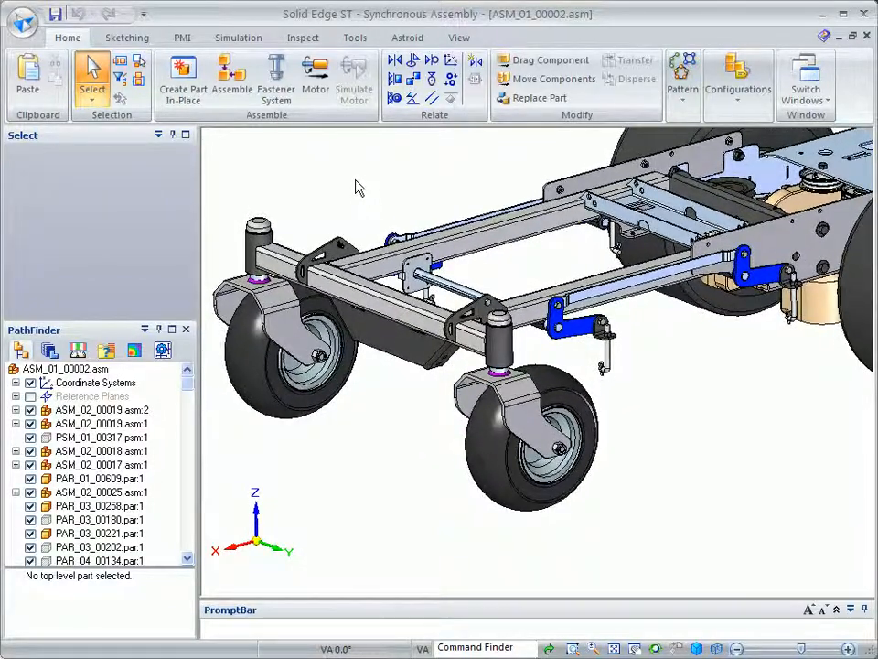
Open the caster wheel assembly ASM_03_00700.asm from the SE_Files folder.
click(25, 26)
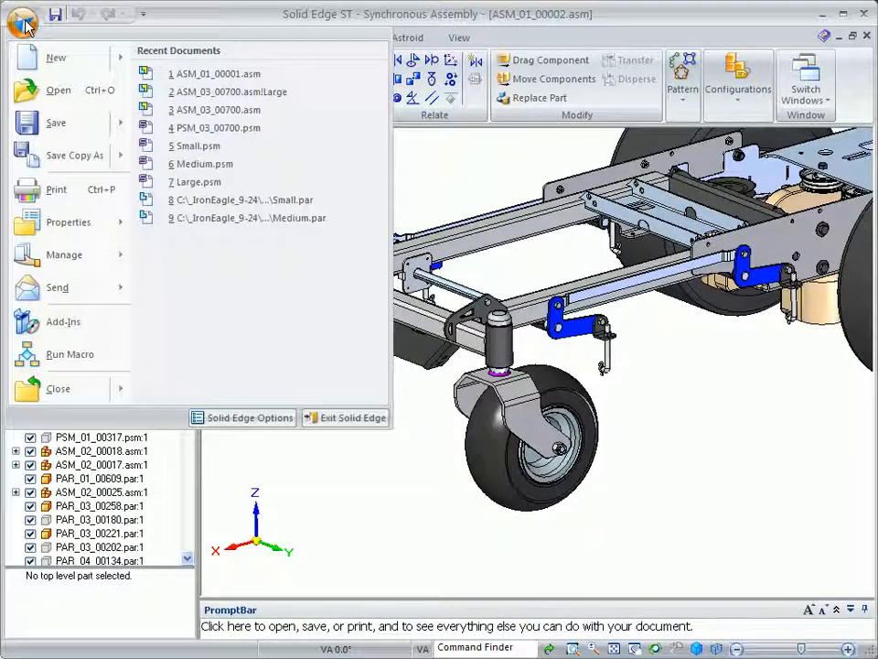
click(59, 90)
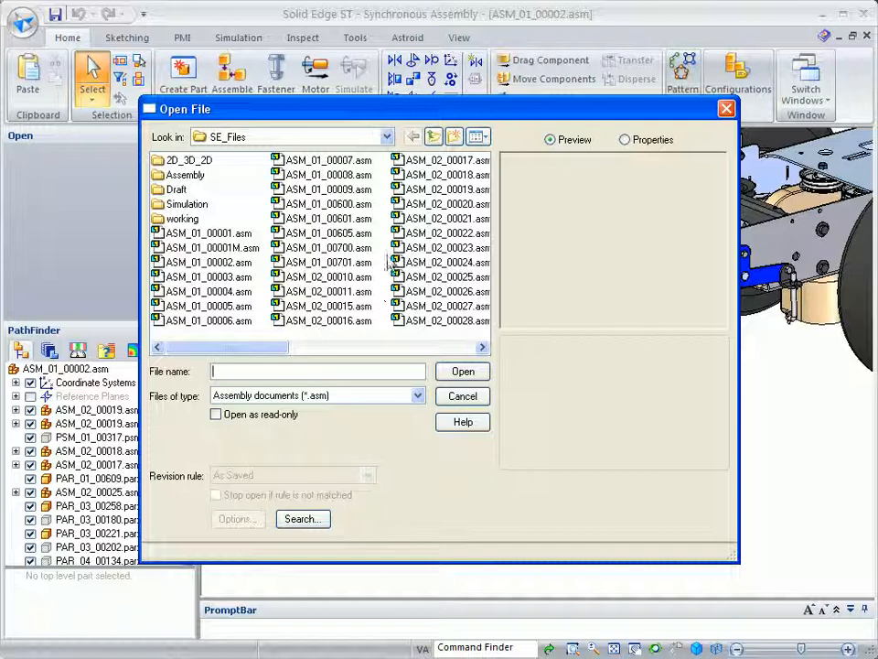
click(482, 346)
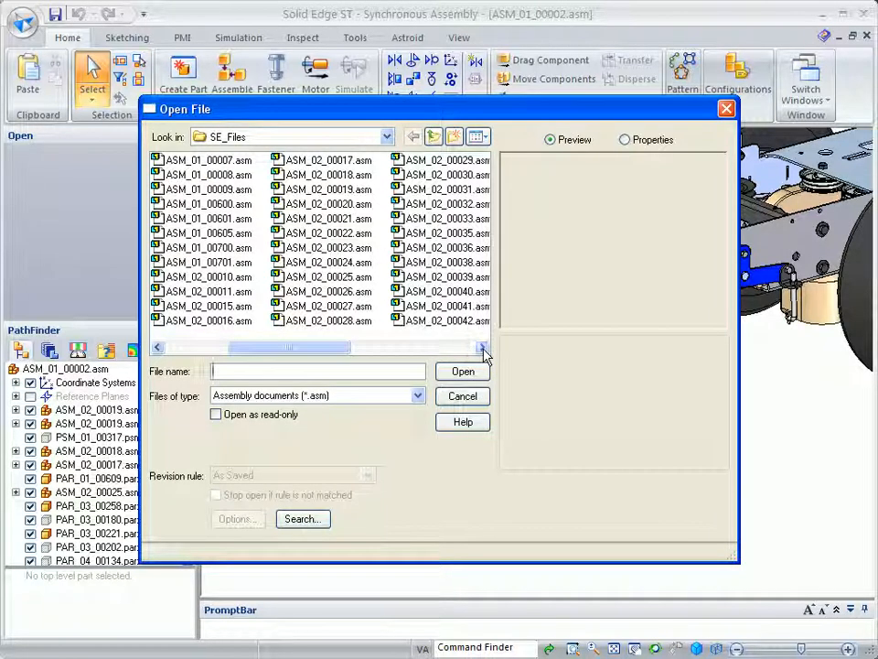
click(483, 347)
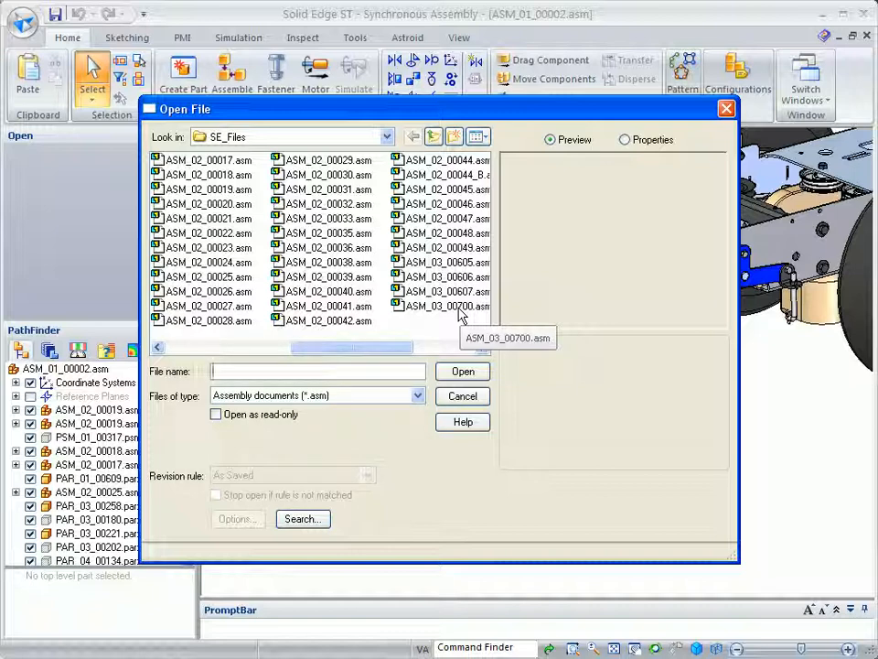
click(459, 307)
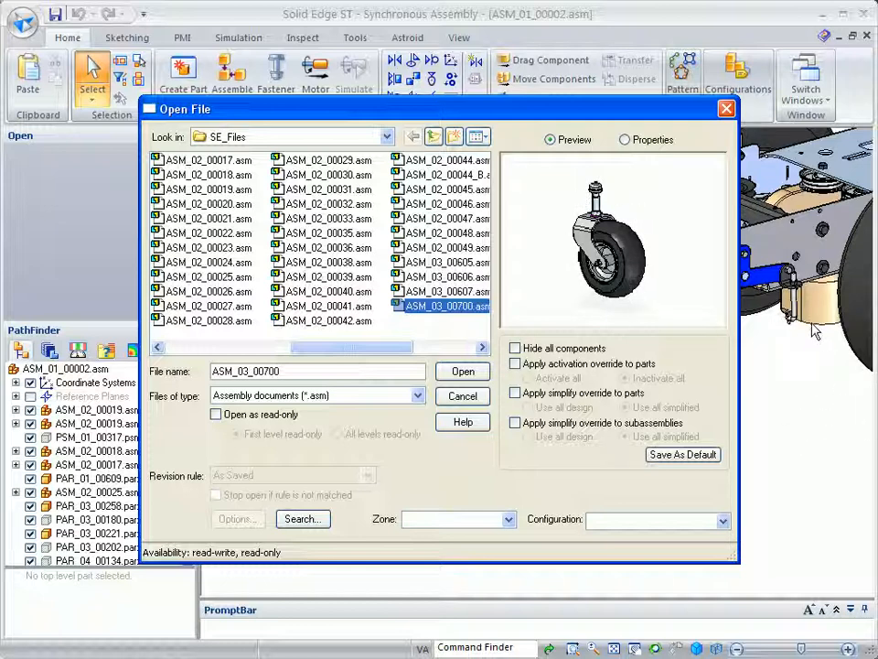
click(463, 371)
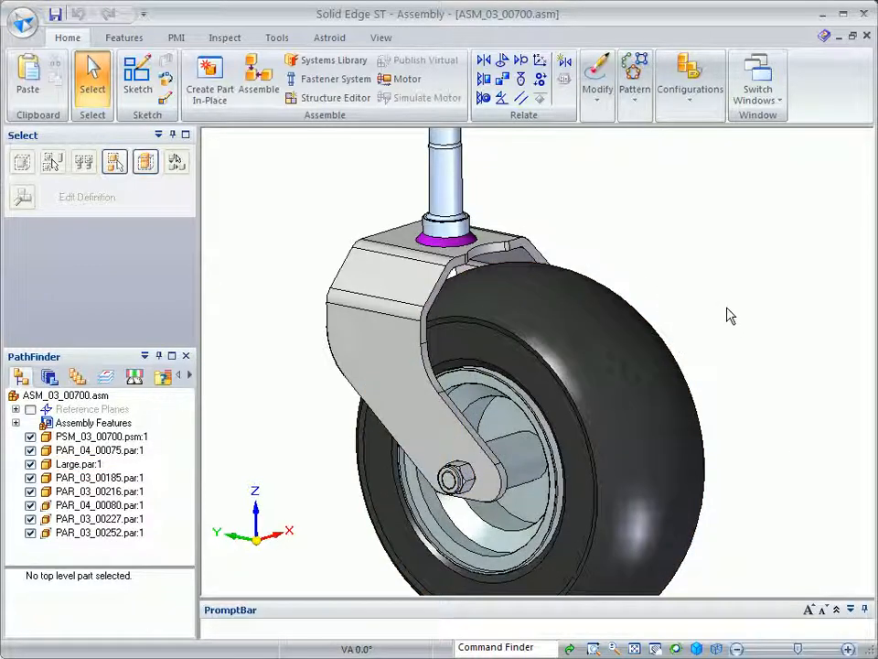
Replace the Large wheel part in the caster assembly with the Medium family member.
scroll(731, 315, down, 5)
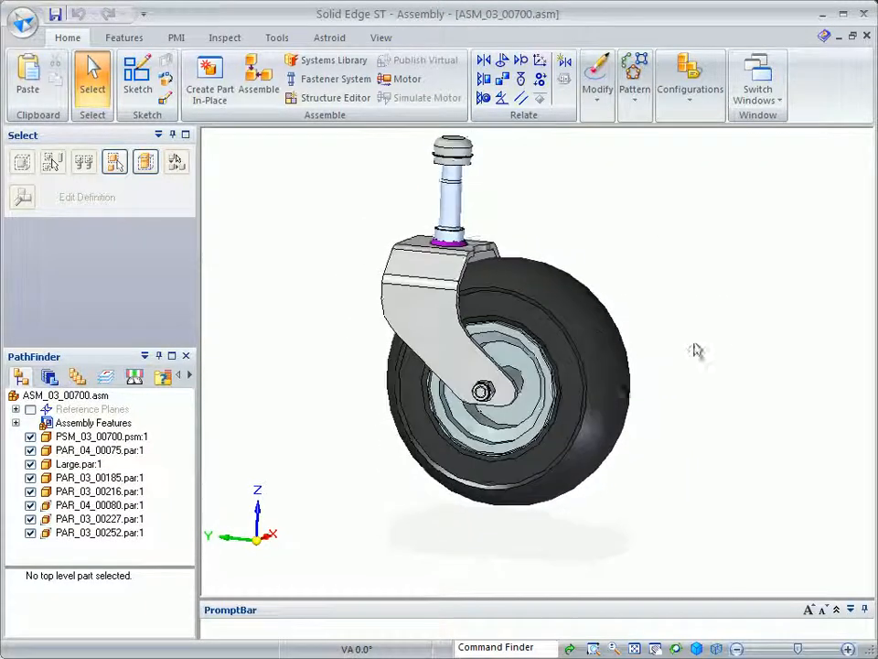
middle_drag(695, 344, 536, 237)
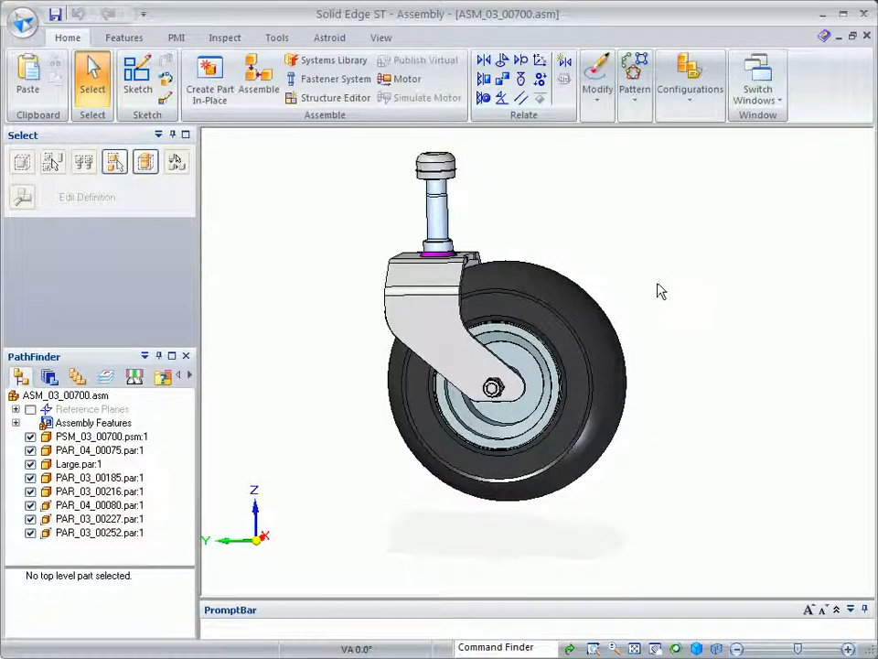
middle_drag(660, 290, 690, 379)
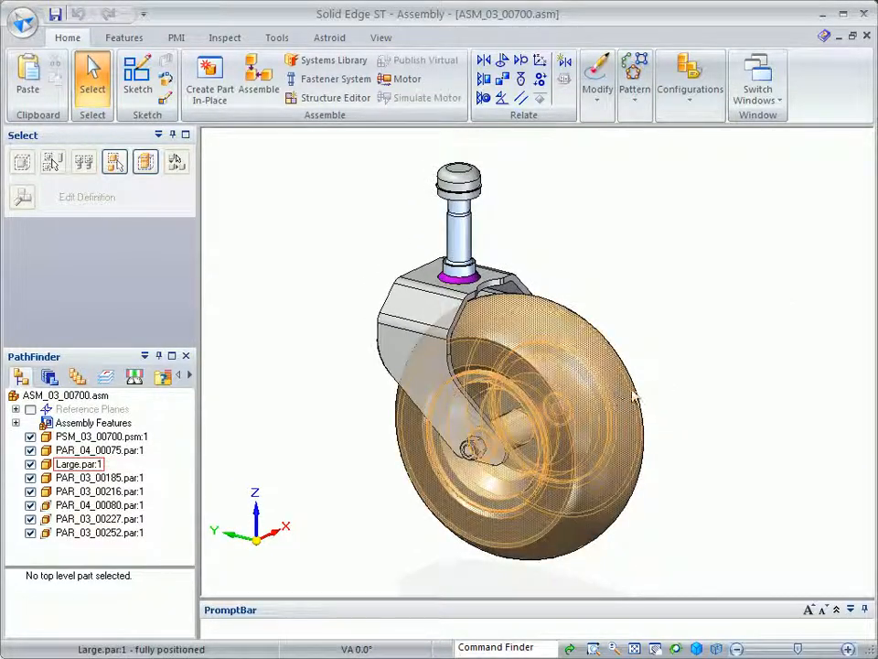
click(623, 384)
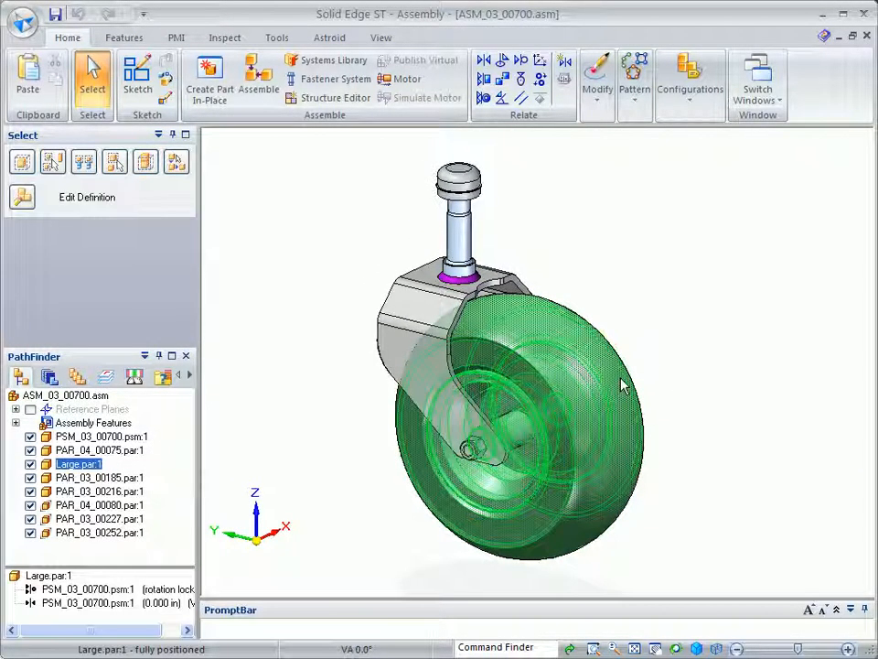
right_click(623, 384)
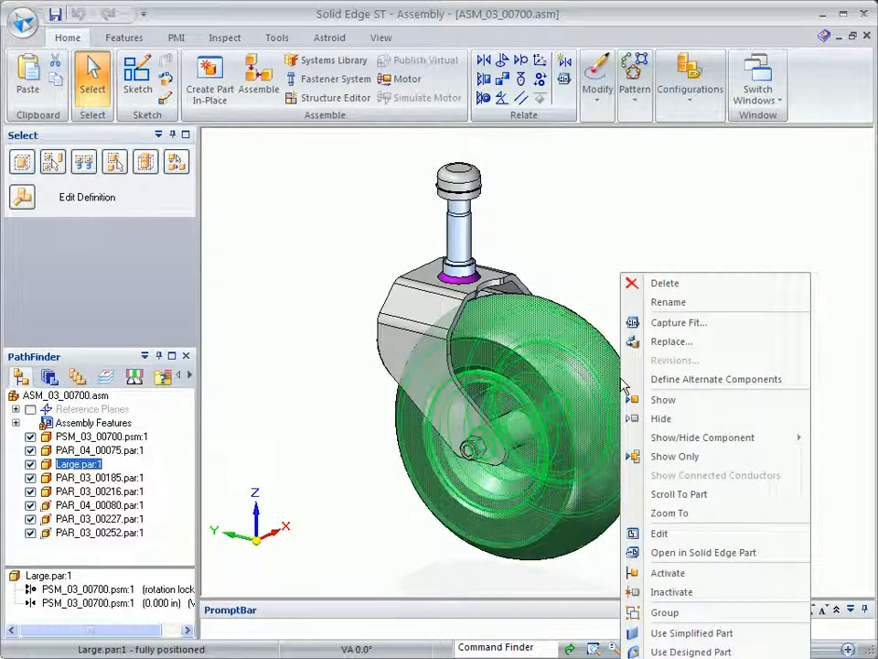
click(672, 343)
click(501, 321)
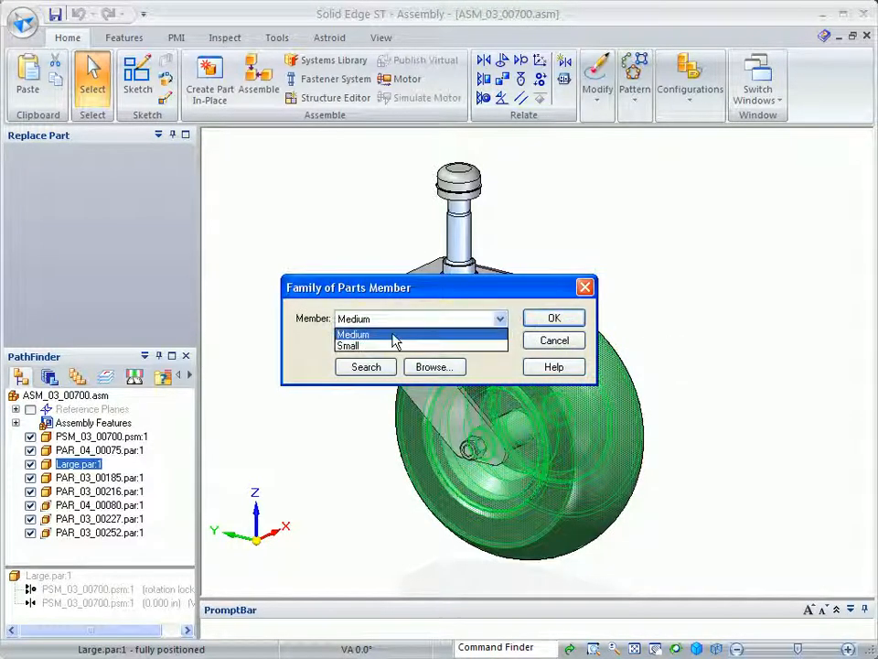
click(396, 337)
click(580, 316)
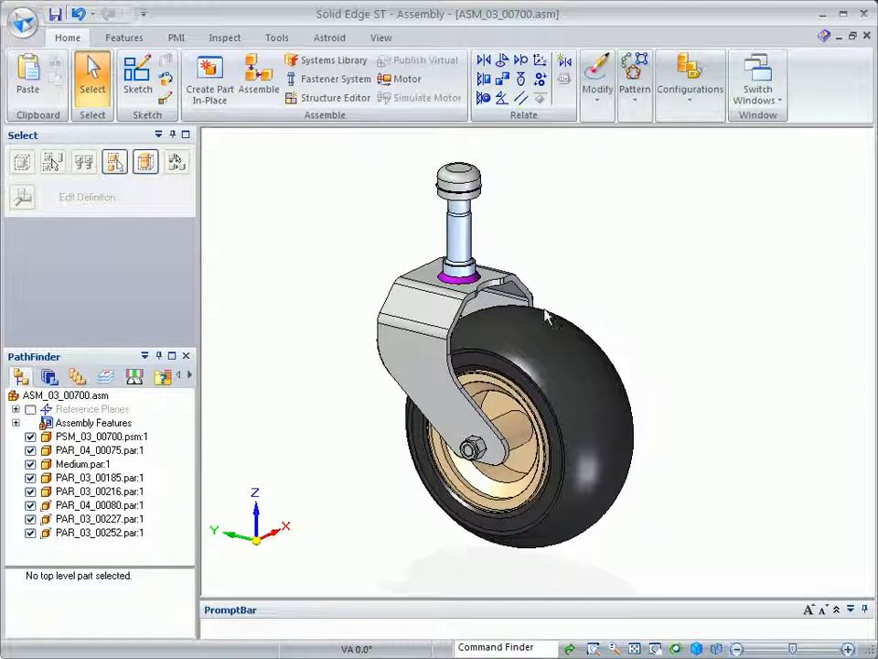
Replace the Medium wheel part with the Small family member and view the caster from its side.
click(604, 387)
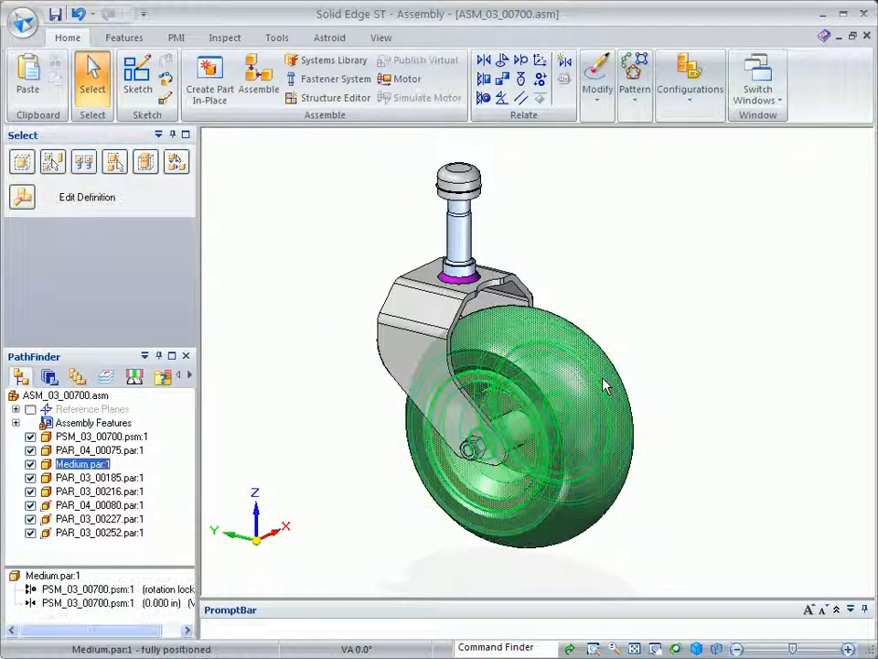
right_click(604, 387)
click(660, 341)
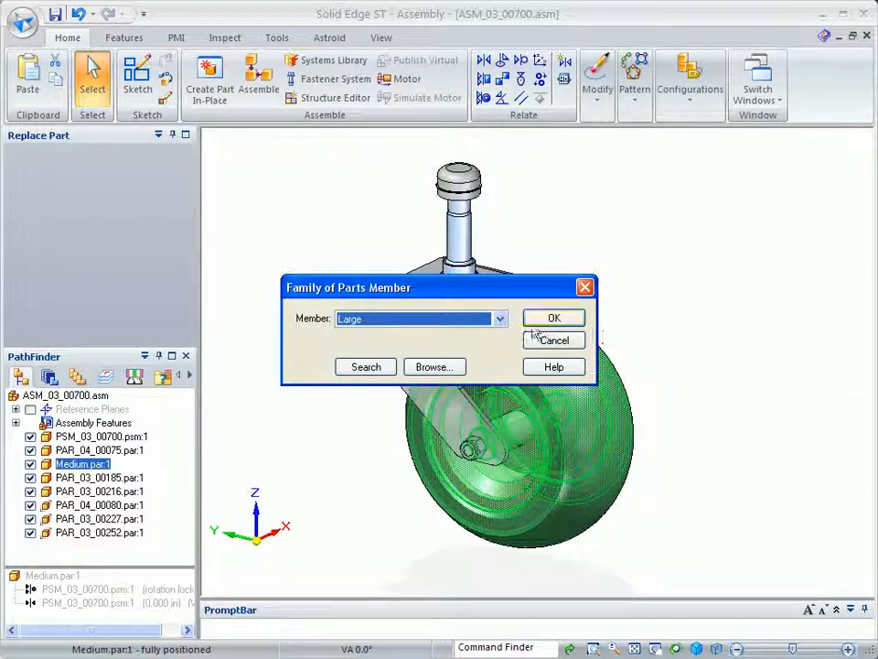
click(499, 320)
click(489, 348)
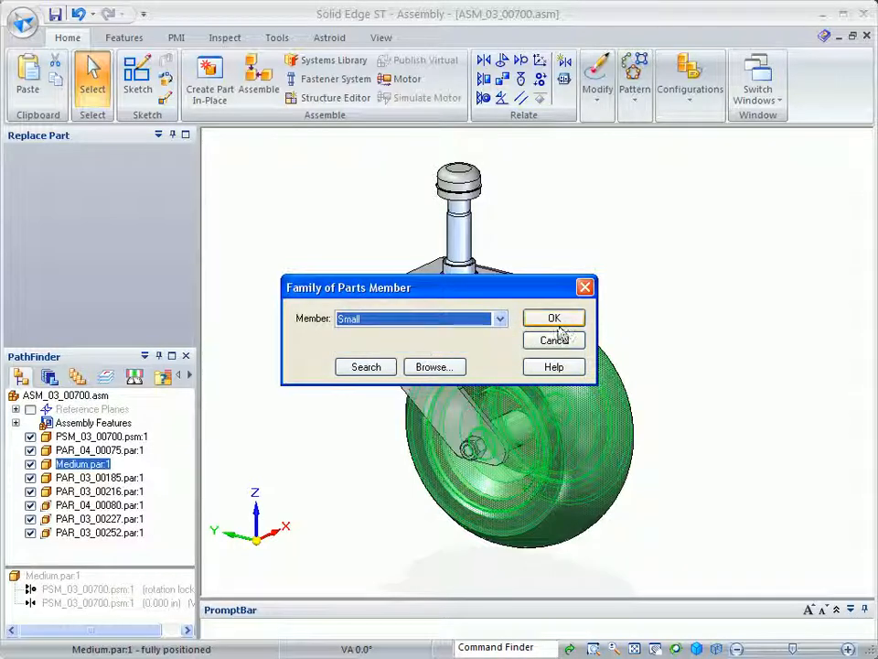
click(577, 316)
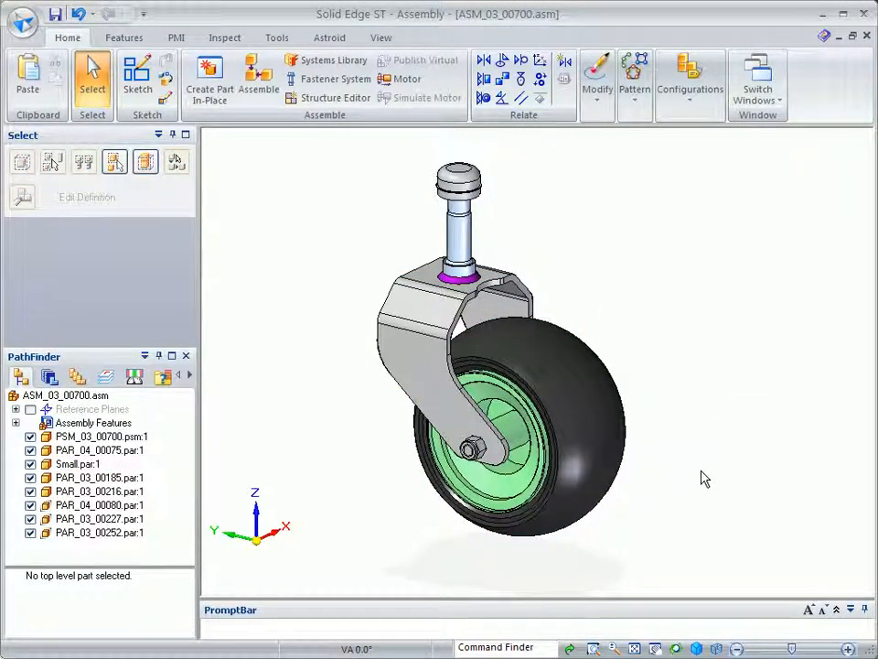
key(ctrl+l)
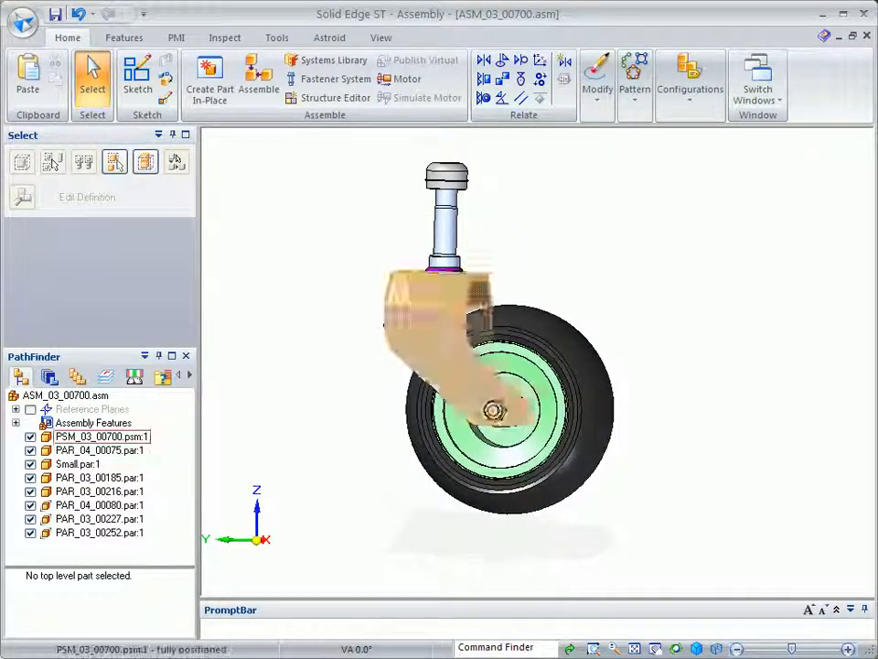
Open the caster fork part PSM_03_00700.psm from the assembly in its own window.
key(ctrl+i)
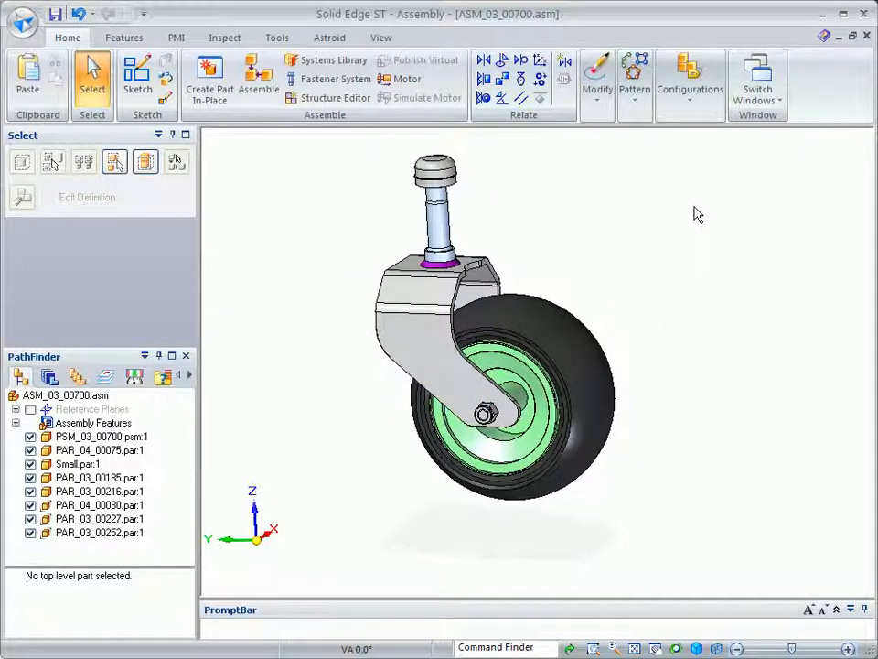
middle_drag(725, 204, 544, 335)
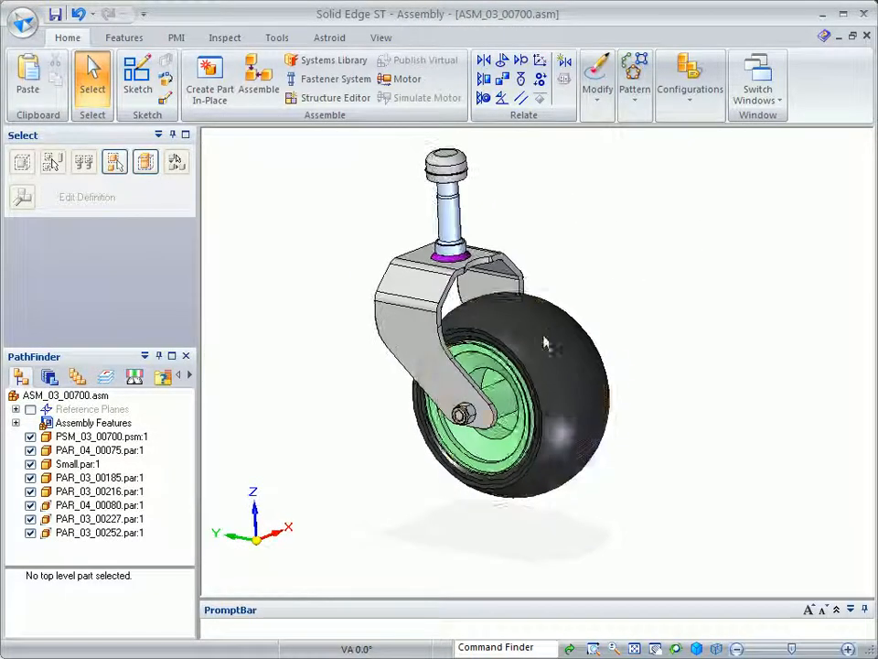
middle_drag(686, 194, 683, 225)
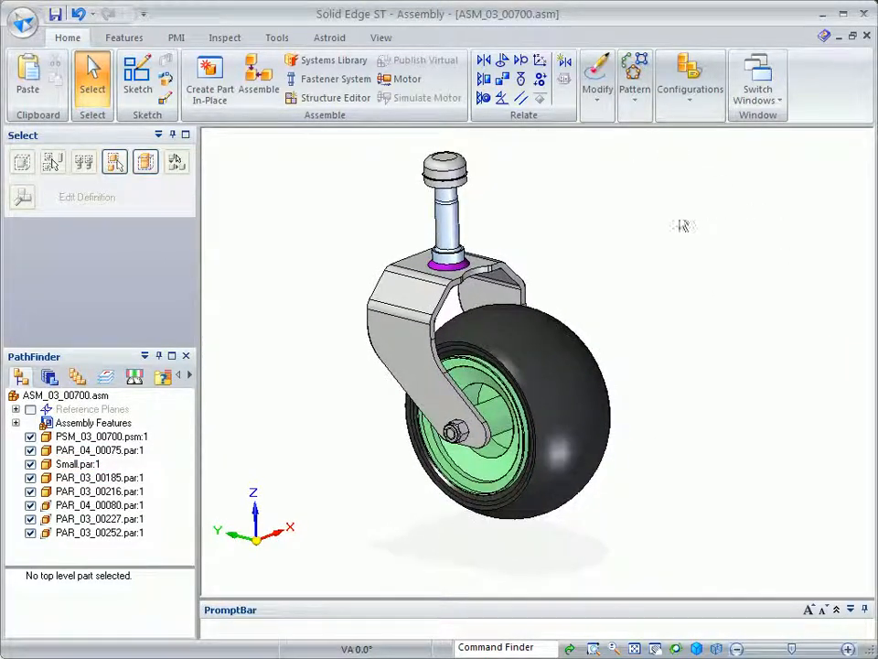
click(373, 314)
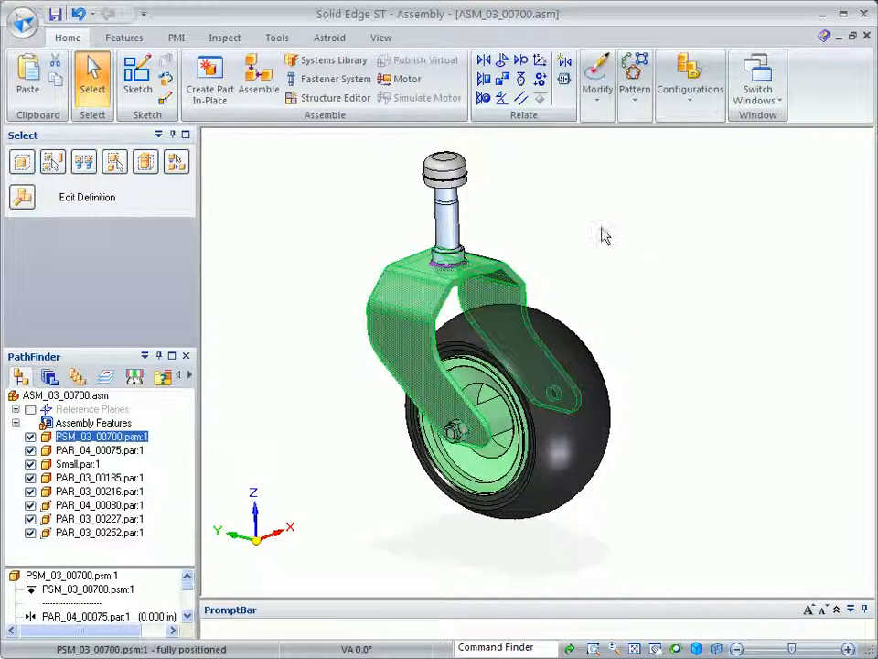
right_click(578, 187)
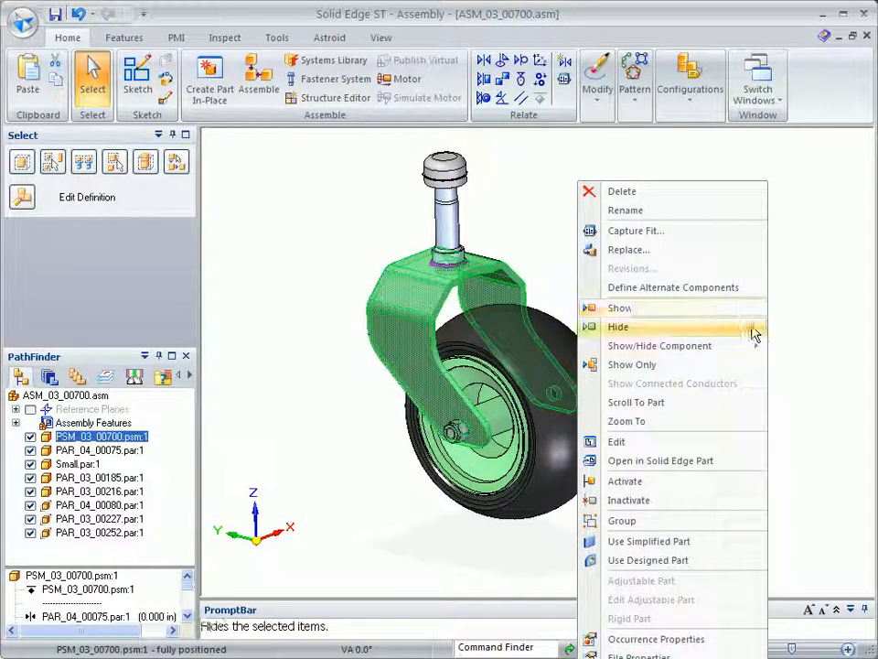
click(666, 464)
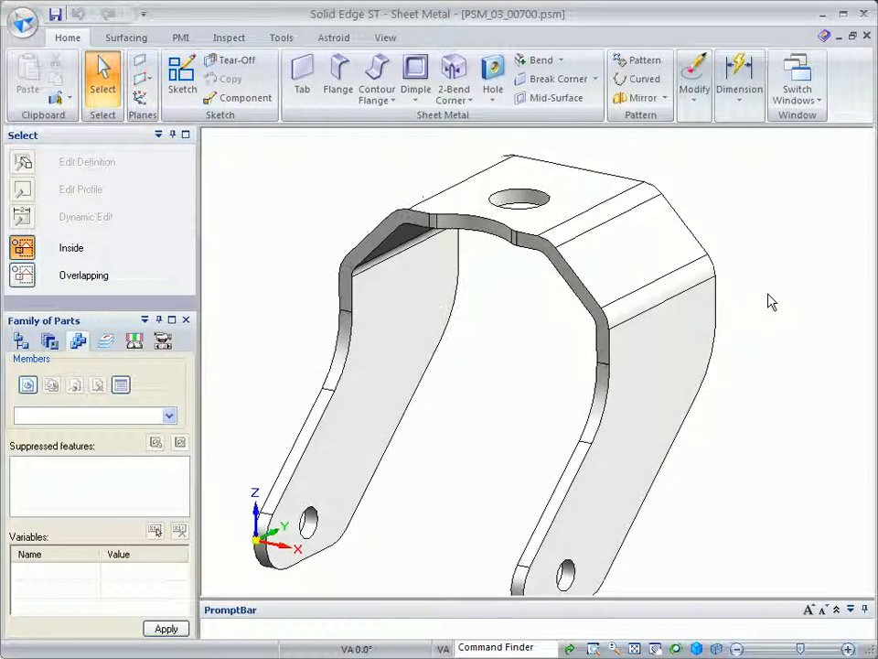
Look over the fork's feature list and open its Family of Parts table for editing.
click(21, 341)
middle_drag(678, 232, 765, 283)
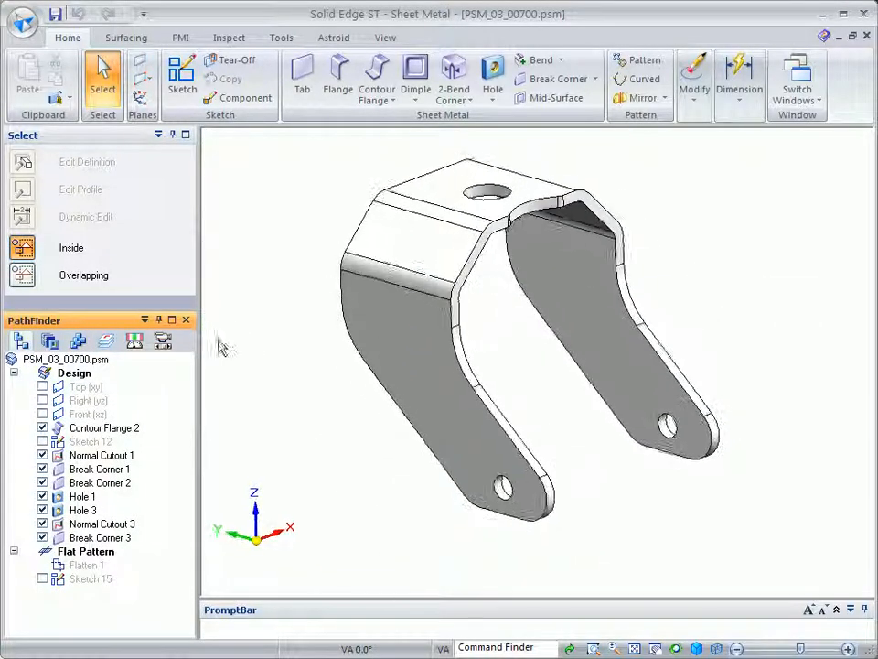
click(78, 341)
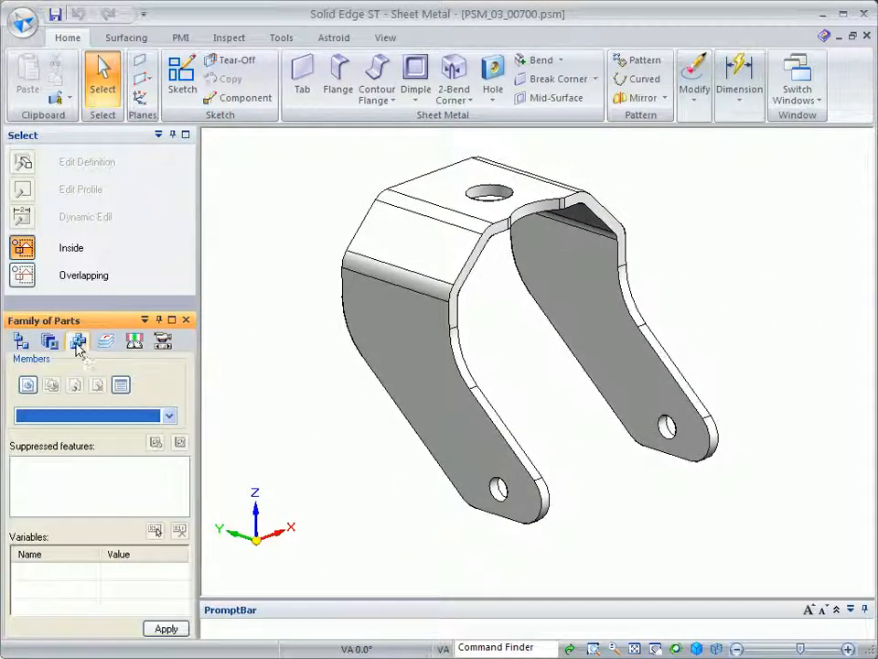
middle_drag(666, 204, 824, 216)
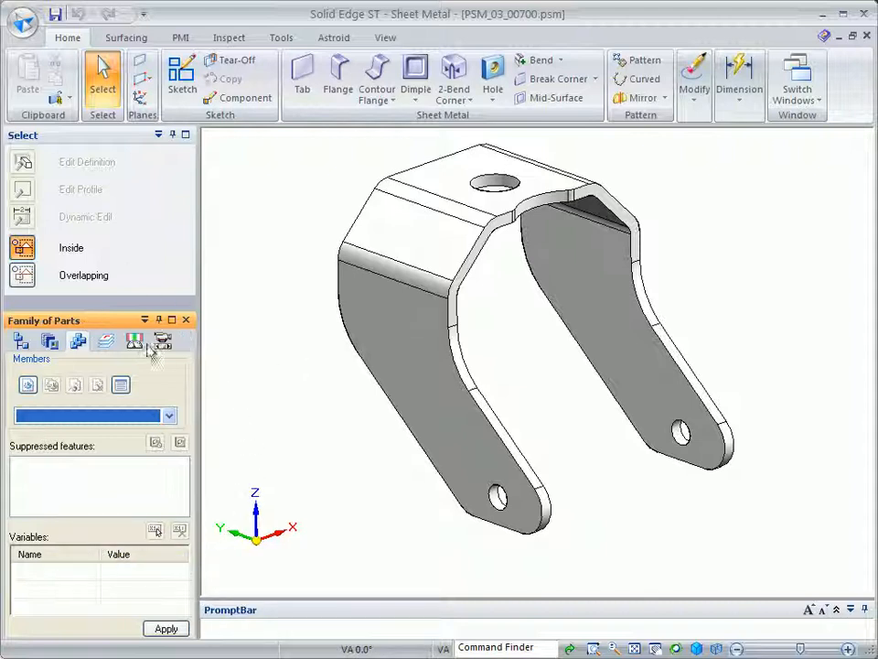
click(121, 388)
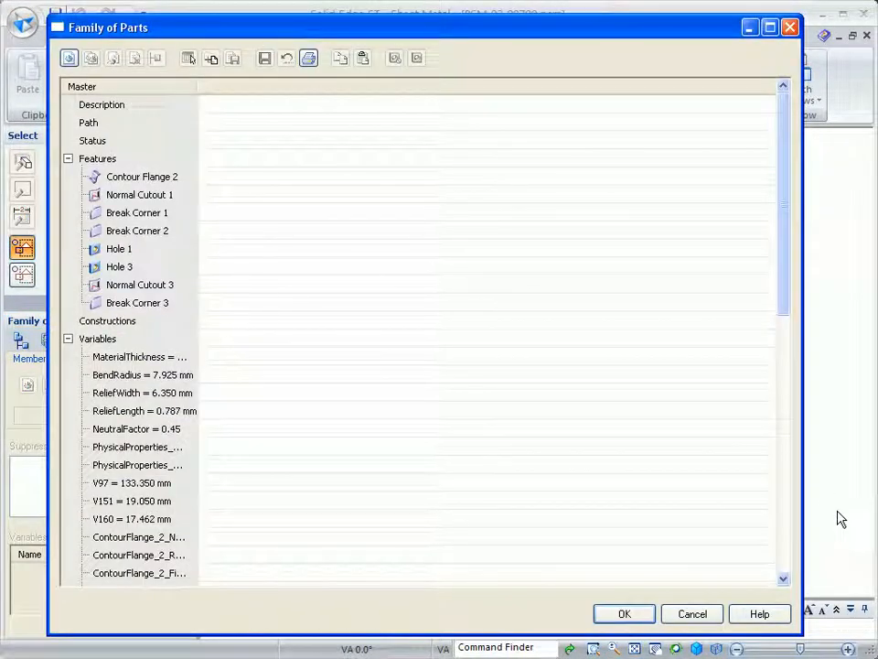
drag(506, 27, 473, 25)
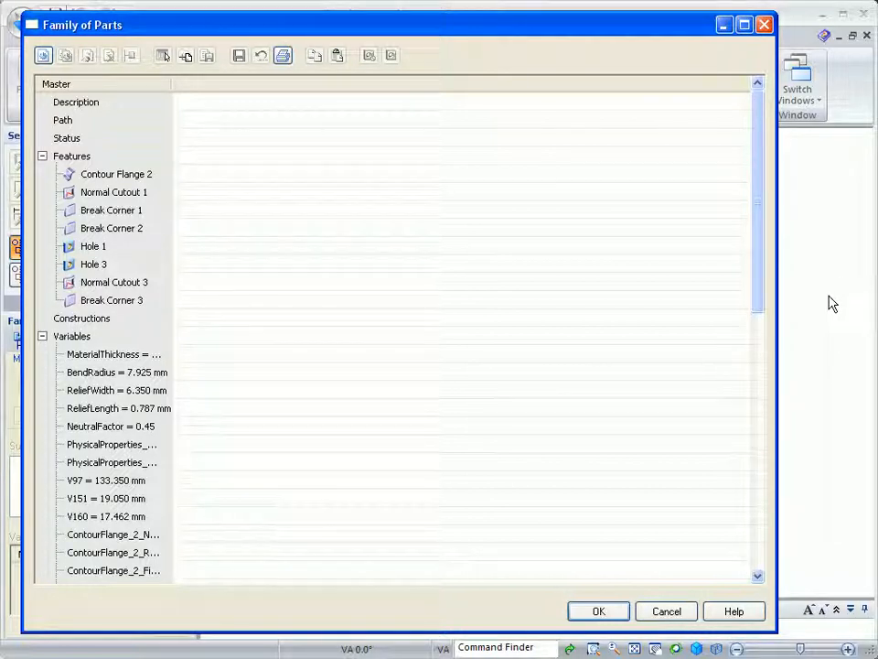
Create a family member named Large and widen its column to fit the full file path.
click(43, 56)
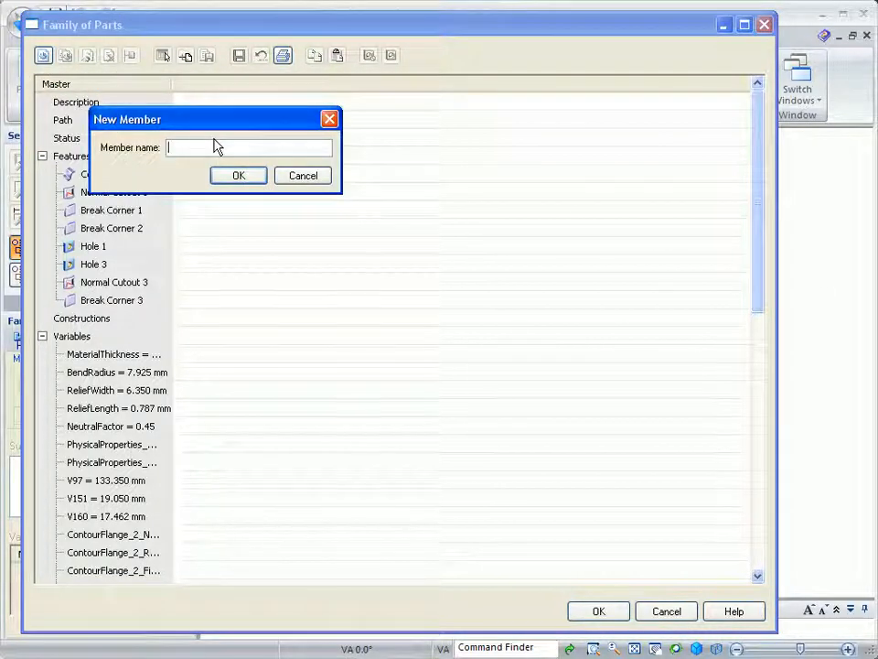
key(Return)
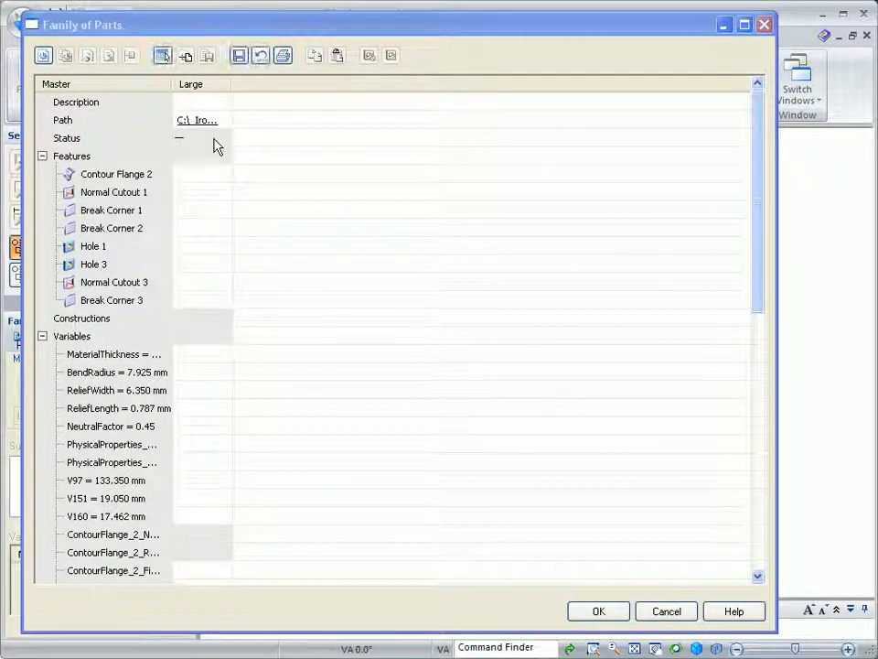
double_click(228, 83)
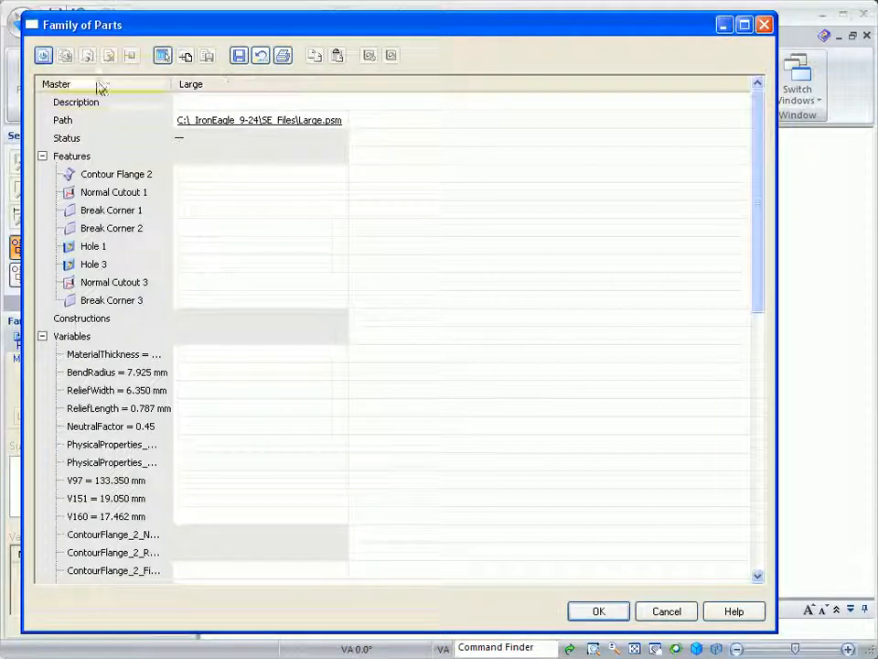
Add two more family members named Medium and Small to the fork's table.
click(43, 56)
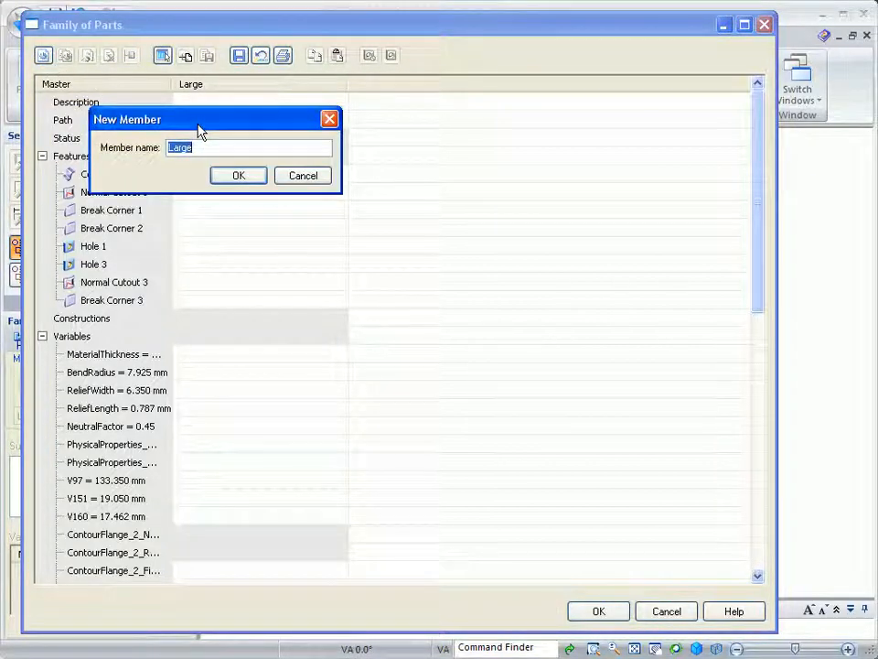
text(Medium)
click(235, 178)
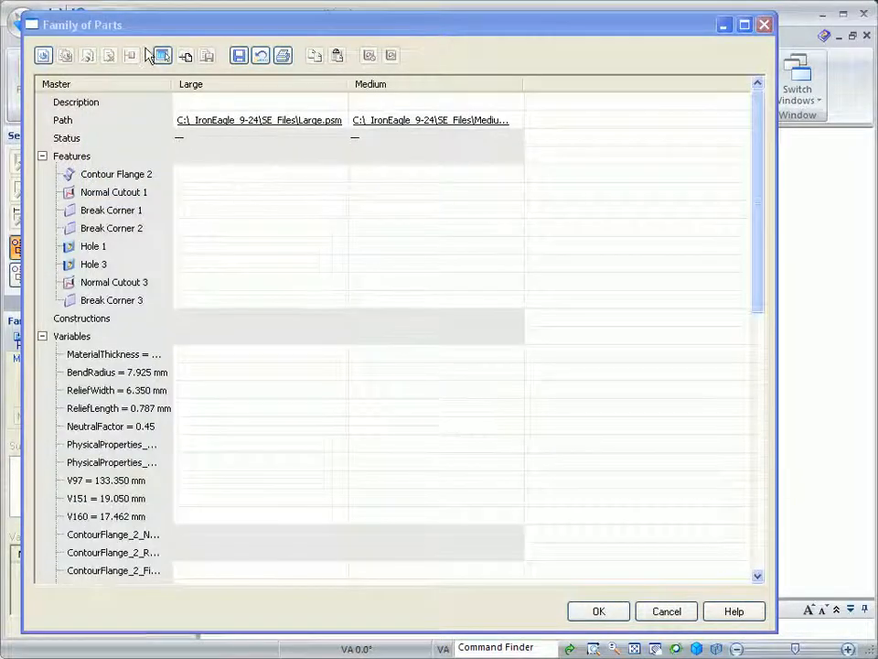
click(43, 55)
text(S)
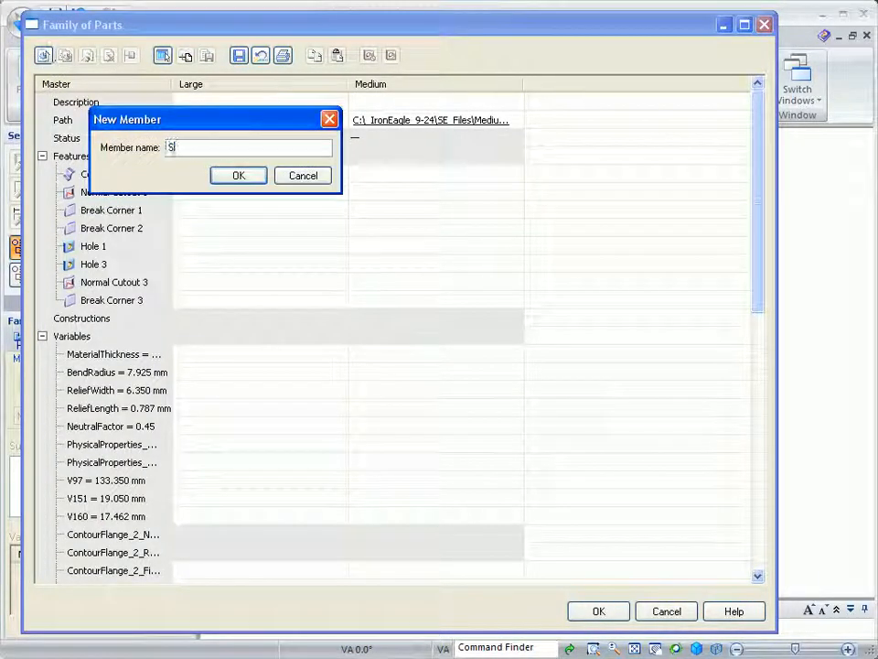
text(mall)
click(235, 176)
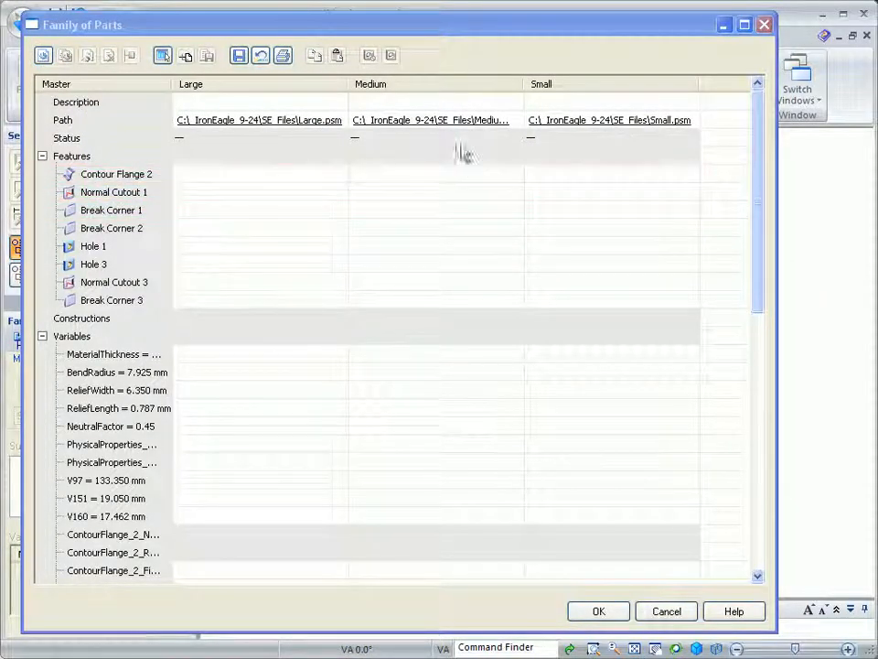
Set the HEIGHT variable to 195 mm for the Medium member and 210 mm for the Small member.
drag(761, 206, 761, 275)
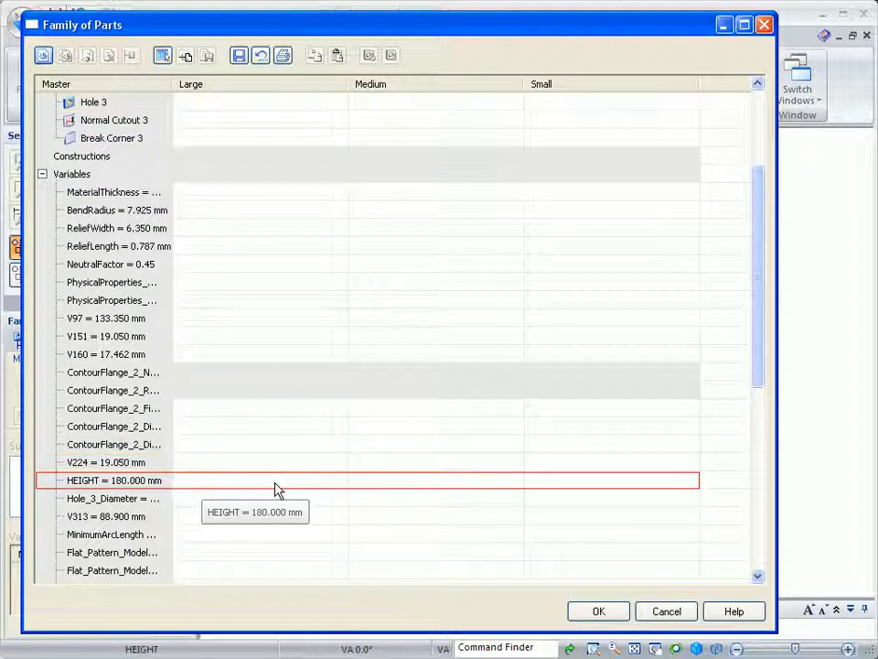
double_click(444, 481)
drag(433, 481, 347, 478)
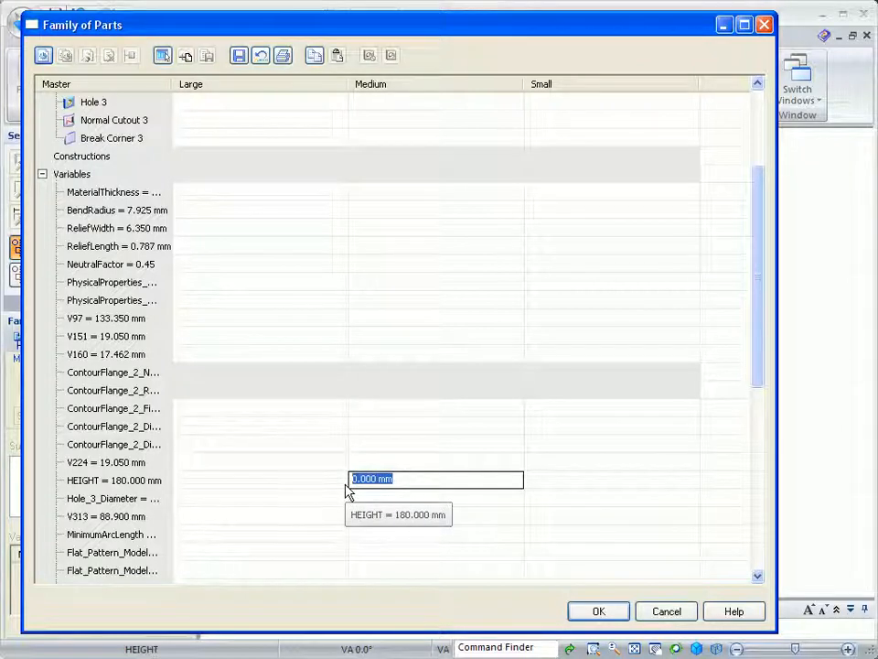
text(195)
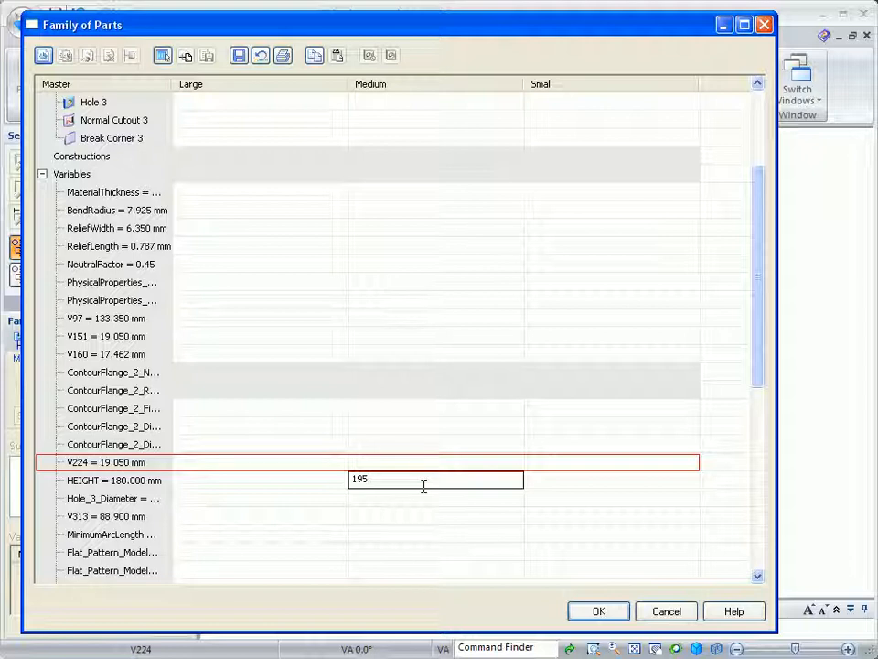
click(583, 487)
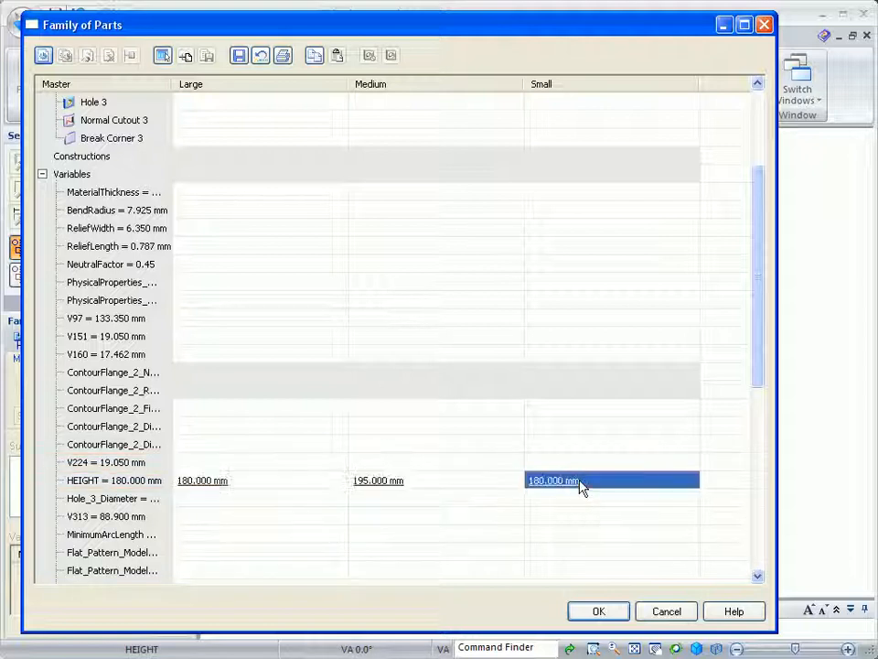
click(586, 483)
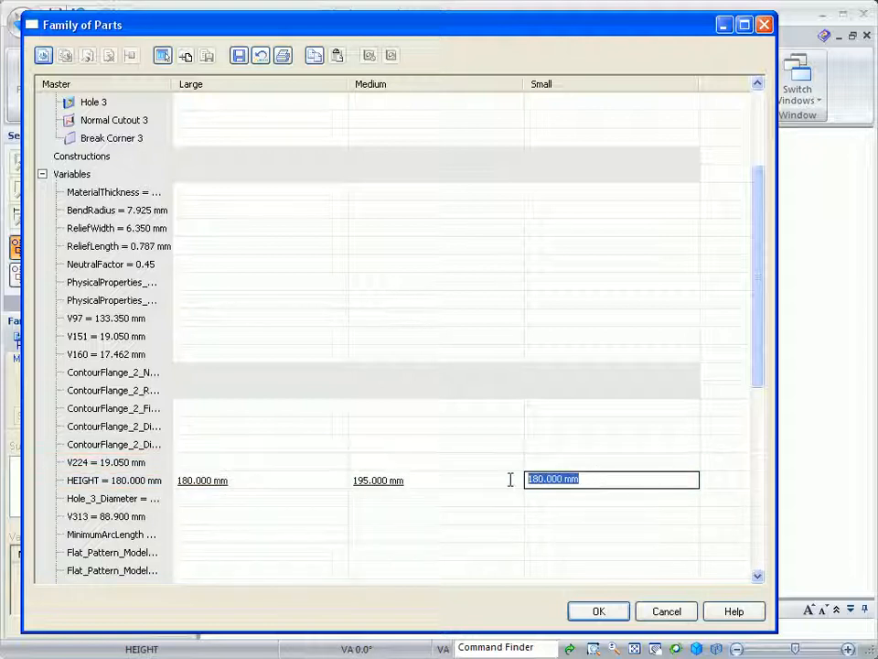
text(210)
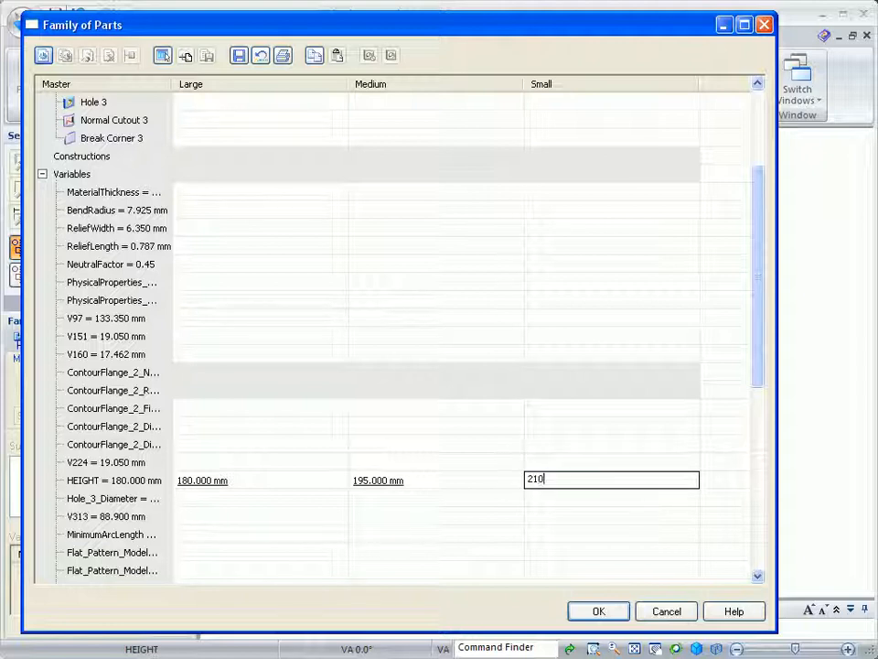
click(585, 518)
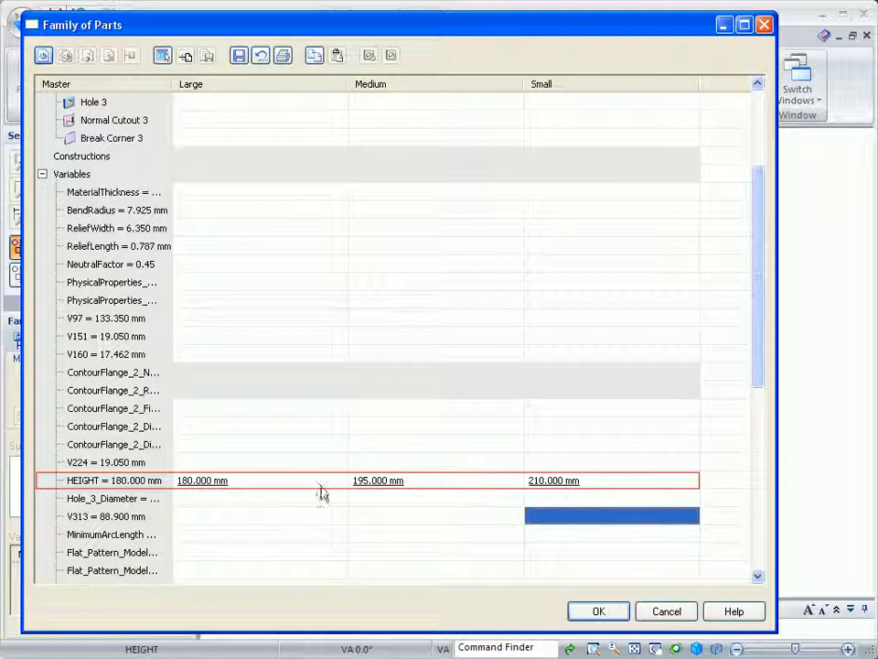
Select all family members and populate them as part files, saving the current file when required.
drag(762, 311, 760, 225)
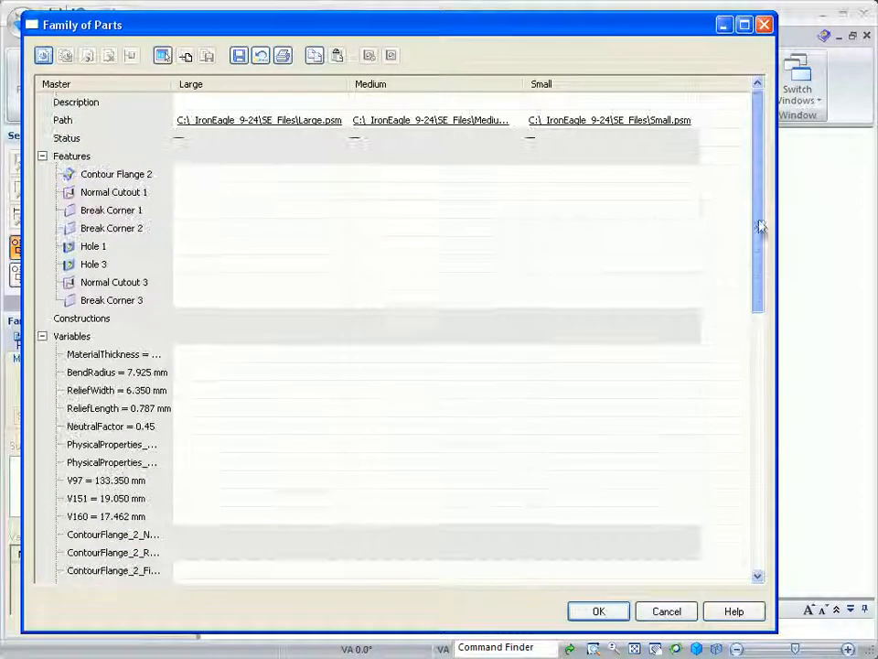
click(162, 57)
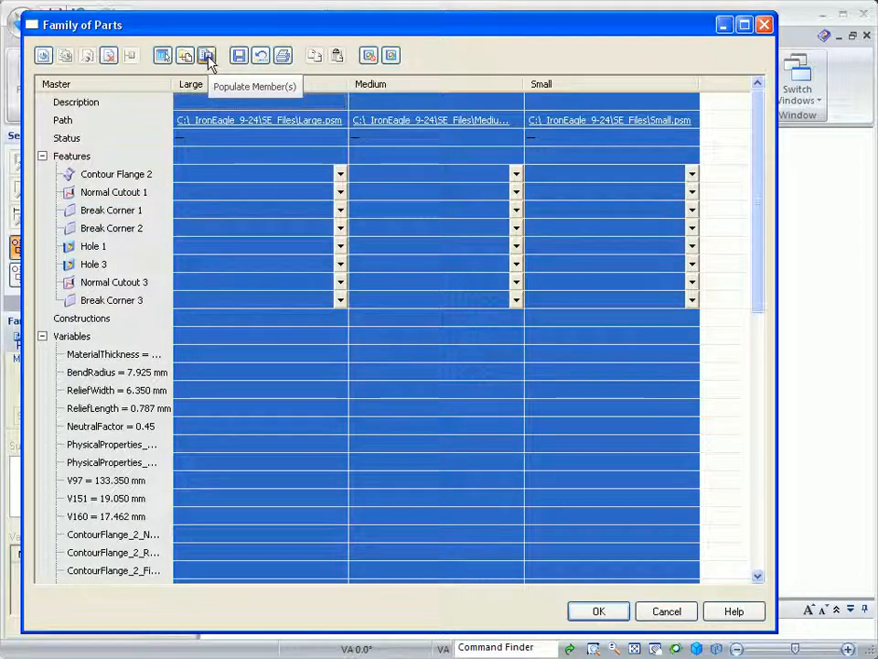
click(207, 57)
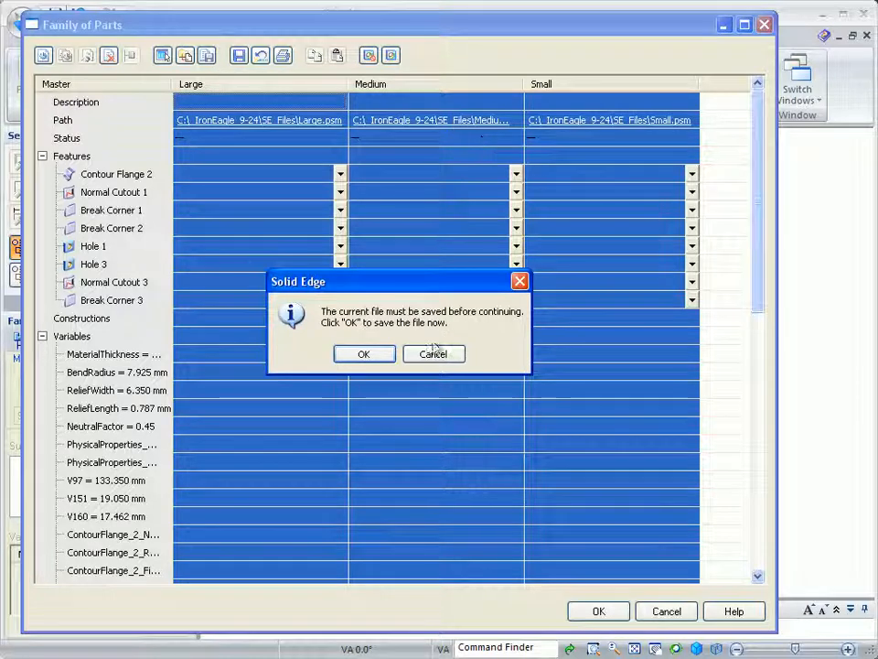
click(364, 355)
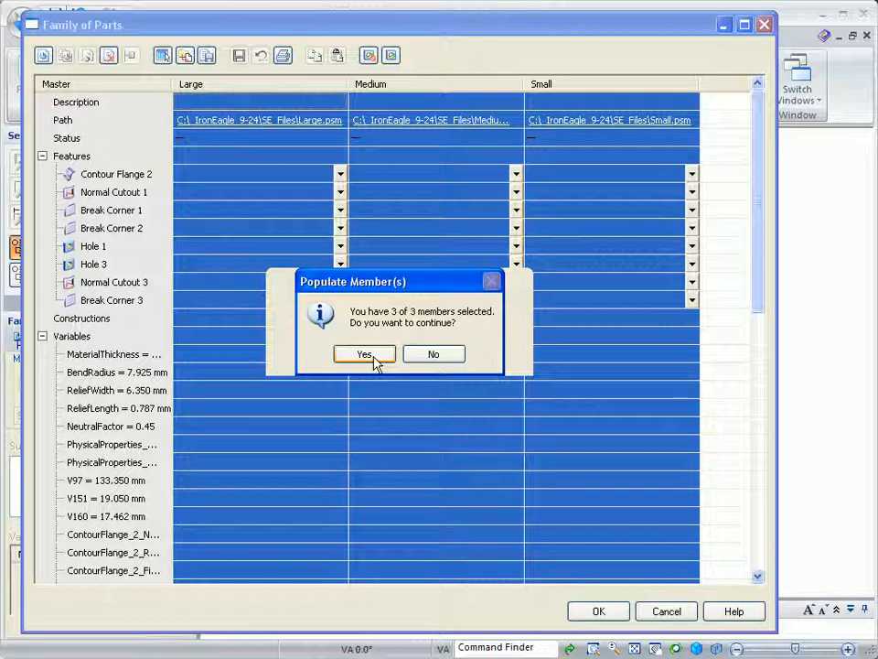
click(375, 359)
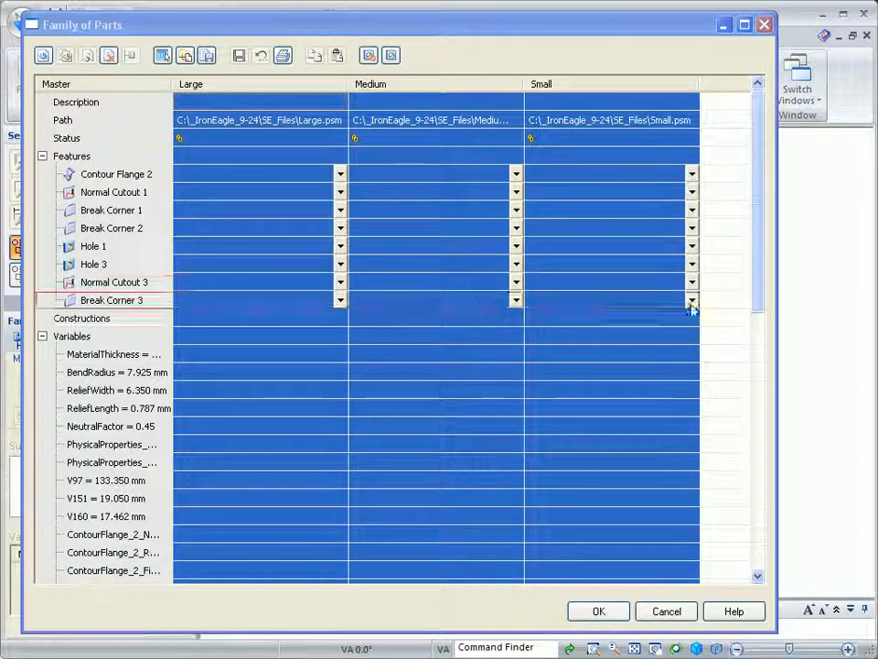
Check the HEIGHT row of the populated members and accept the Family of Parts table.
drag(760, 236, 760, 327)
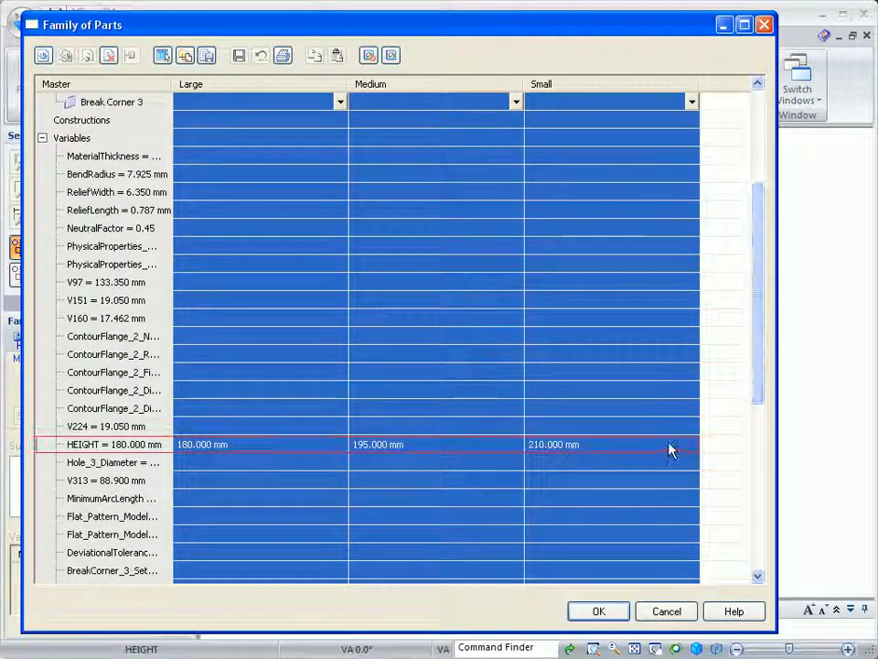
click(650, 462)
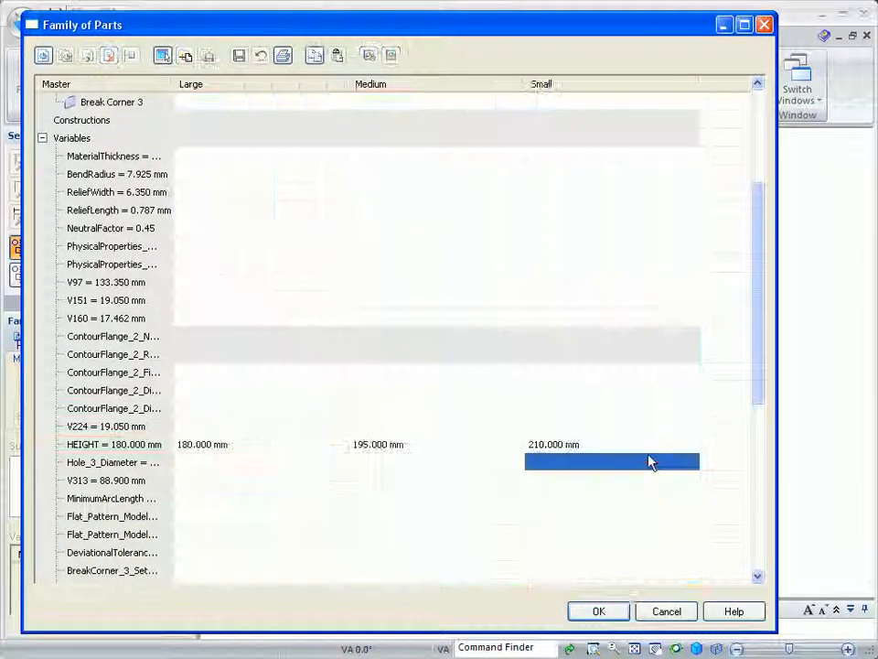
click(599, 613)
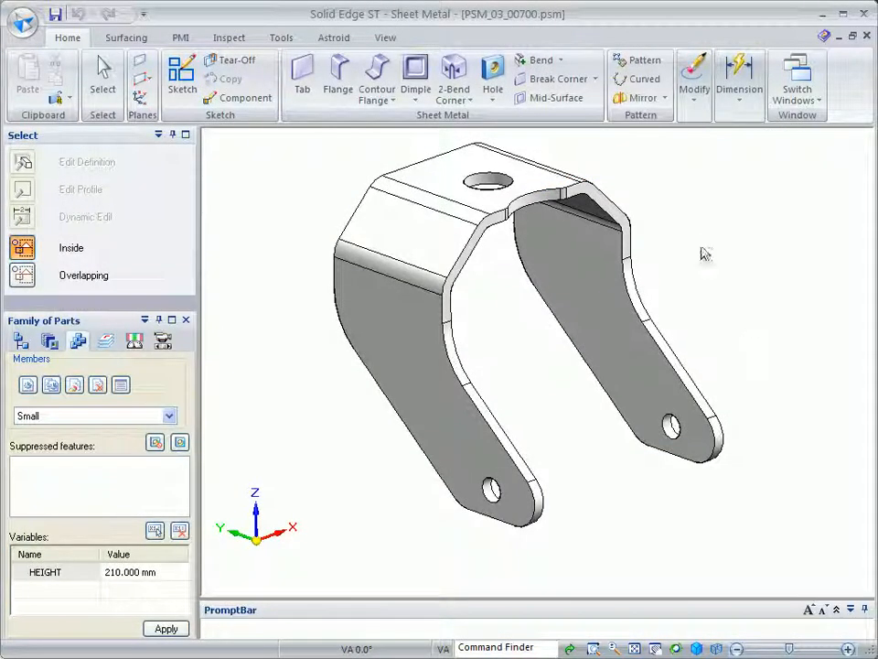
Apply the Small family member to the fork model.
click(169, 416)
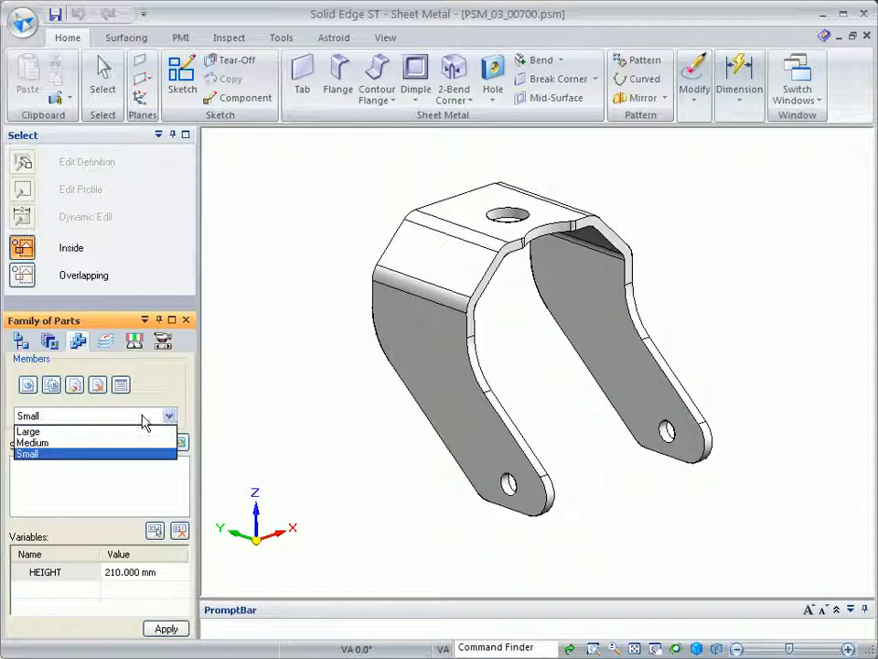
click(143, 419)
click(165, 629)
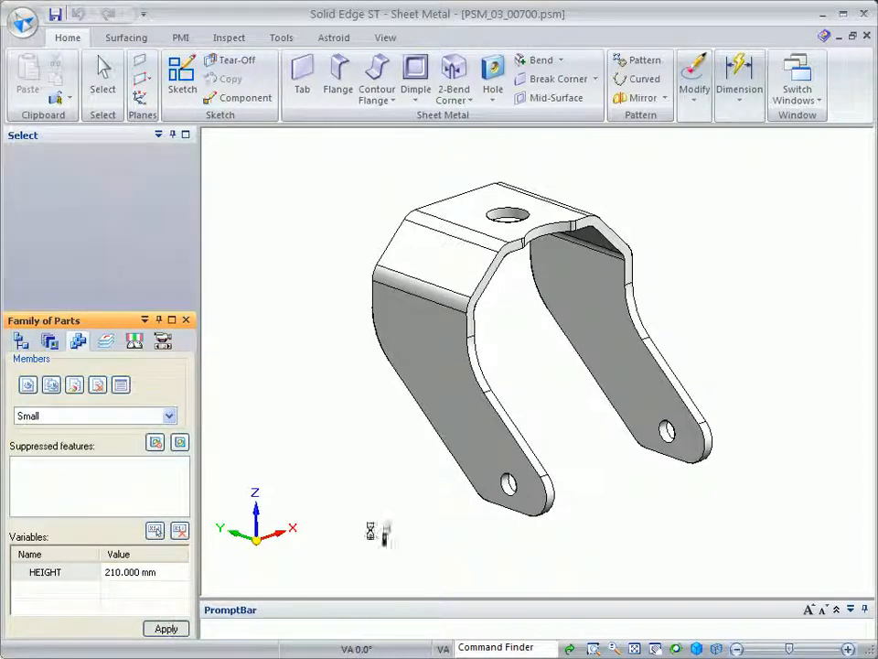
Apply the Large family member to the fork model and save the sheet metal file.
click(169, 415)
click(65, 427)
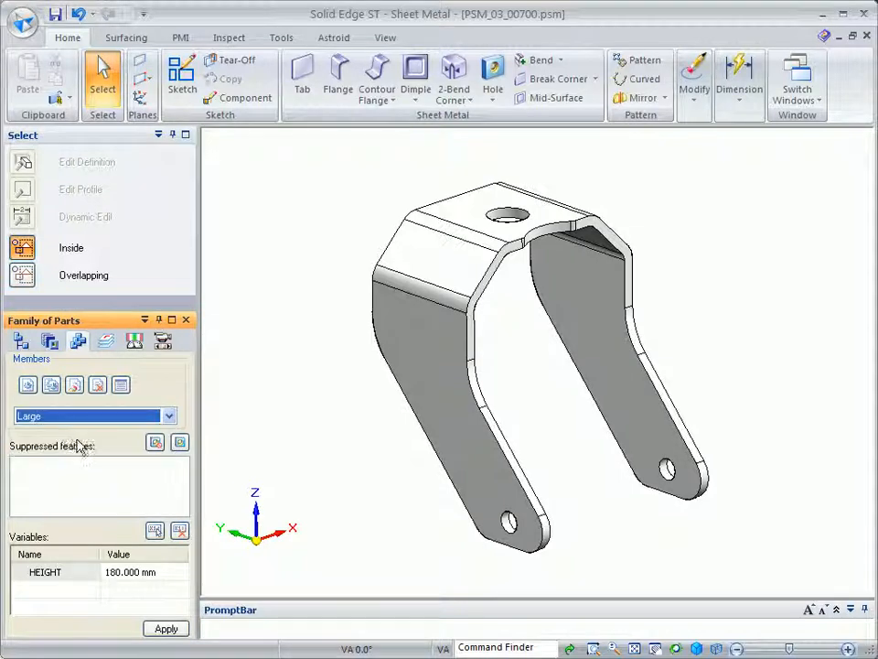
click(166, 630)
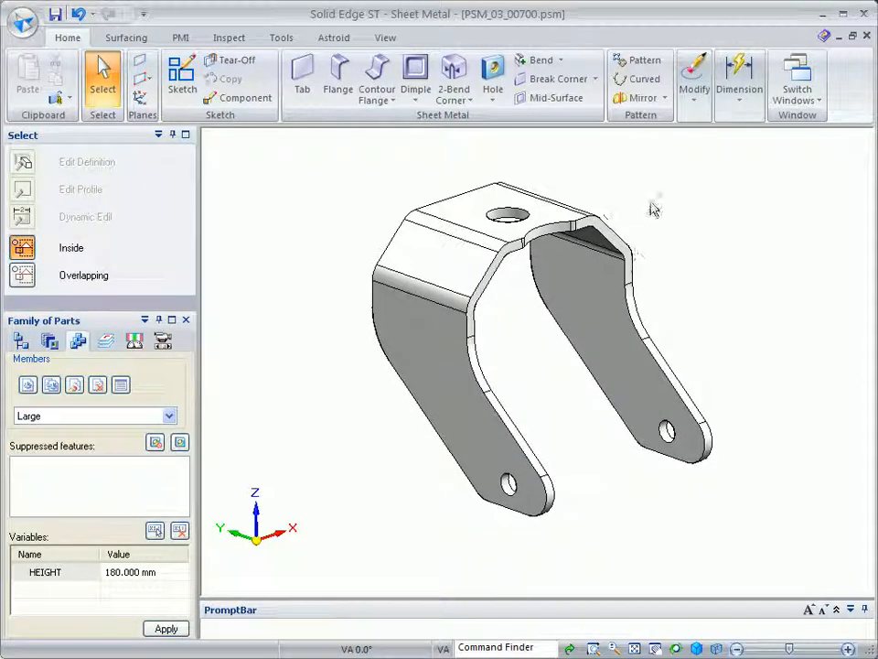
click(55, 14)
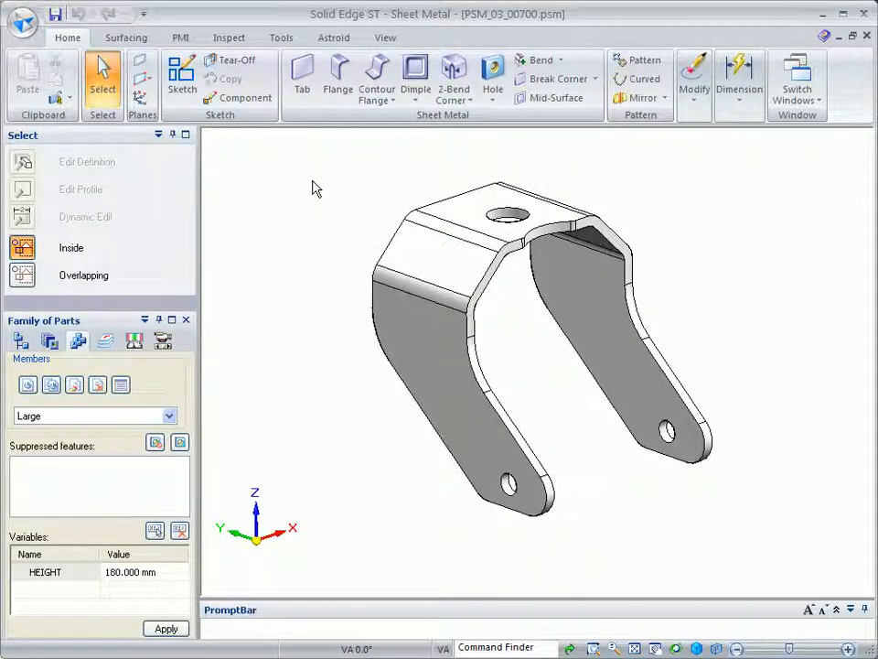
Switch back to the caster assembly ASM_03_00700.asm and replace the Small wheel with its Large family member.
click(784, 62)
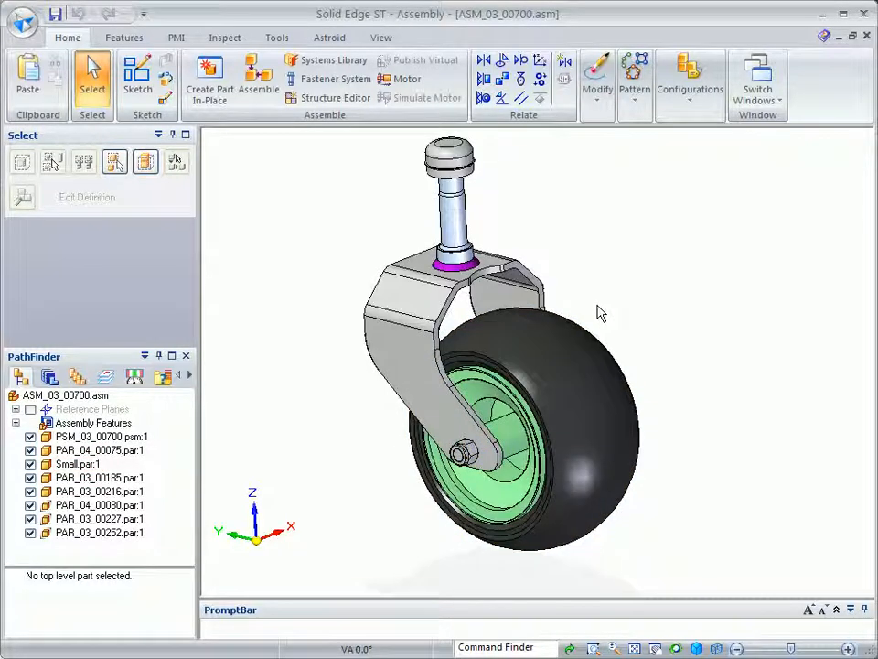
click(613, 370)
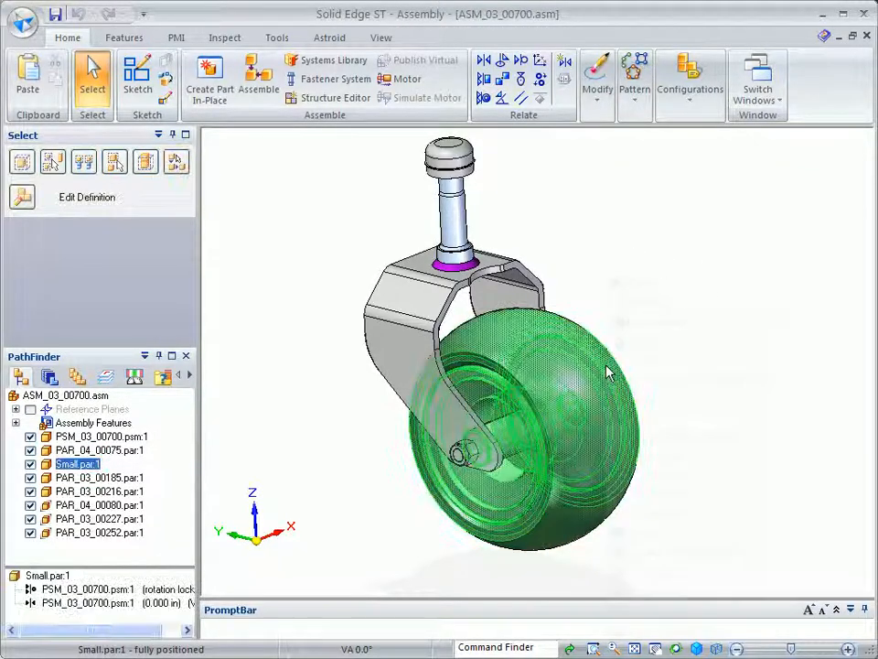
right_click(608, 371)
click(657, 343)
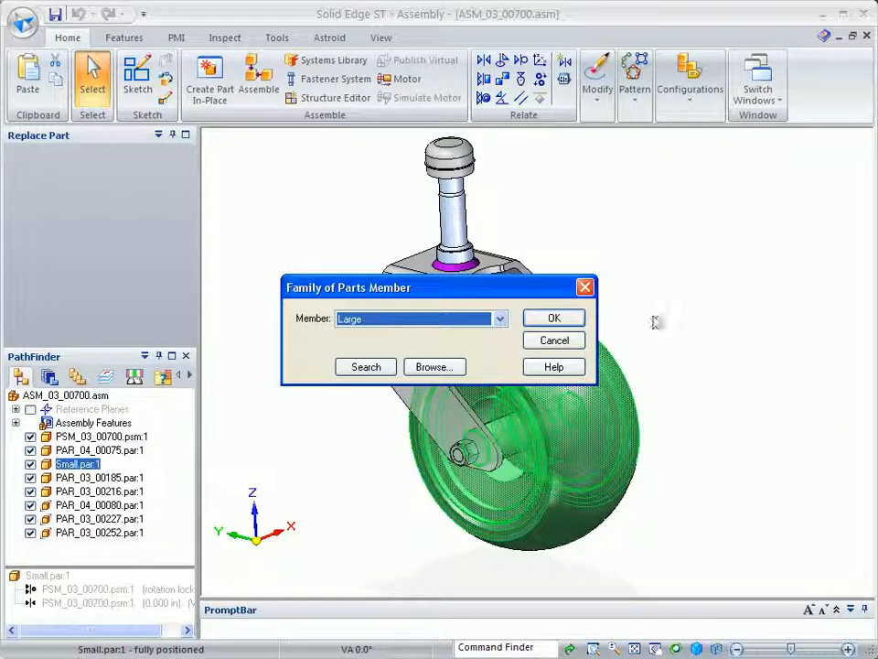
click(548, 317)
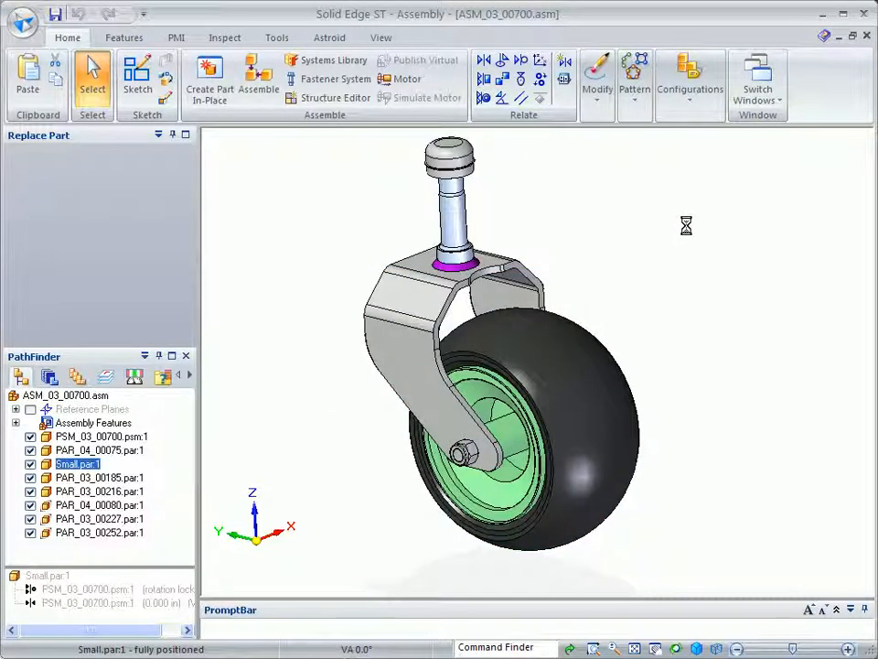
click(695, 238)
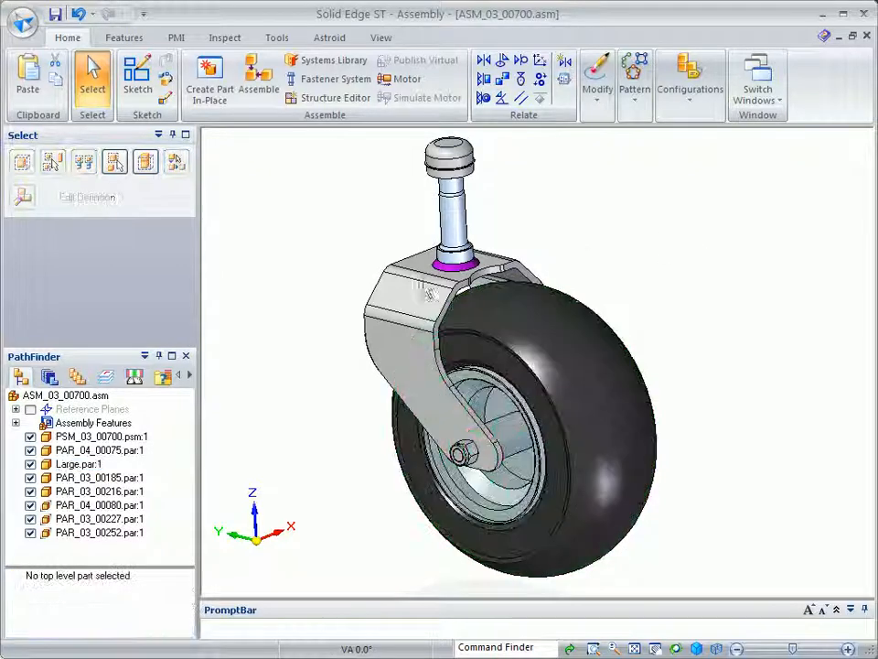
Replace the fork PSM_03_00700.psm in the assembly with its Large family member and save the assembly.
right_click(414, 277)
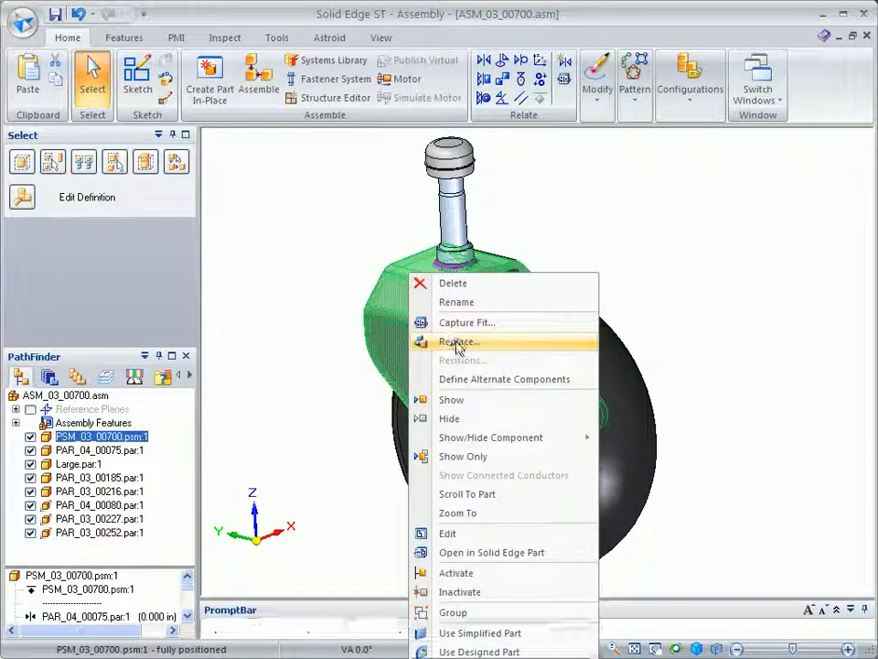
click(448, 342)
click(555, 318)
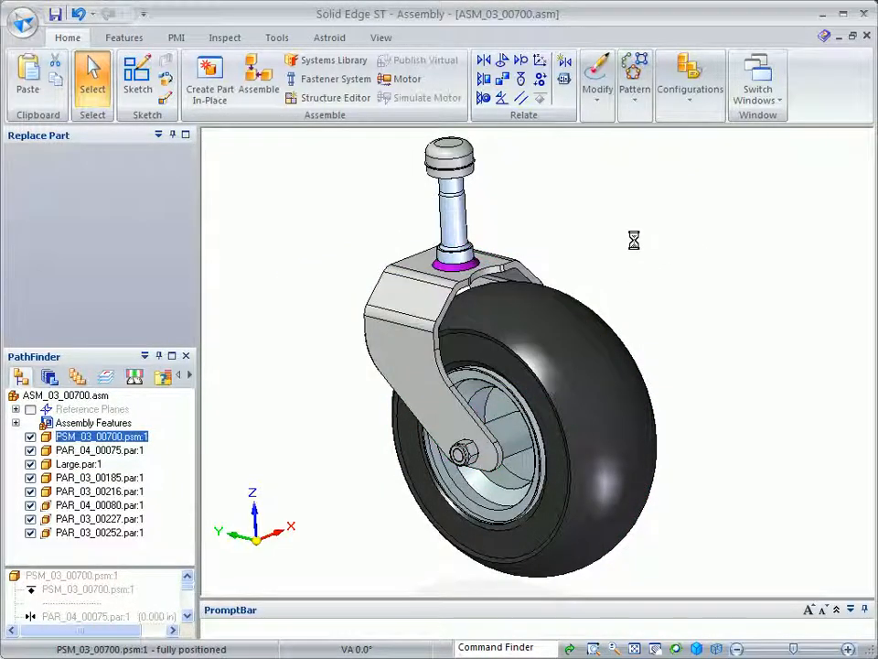
click(767, 233)
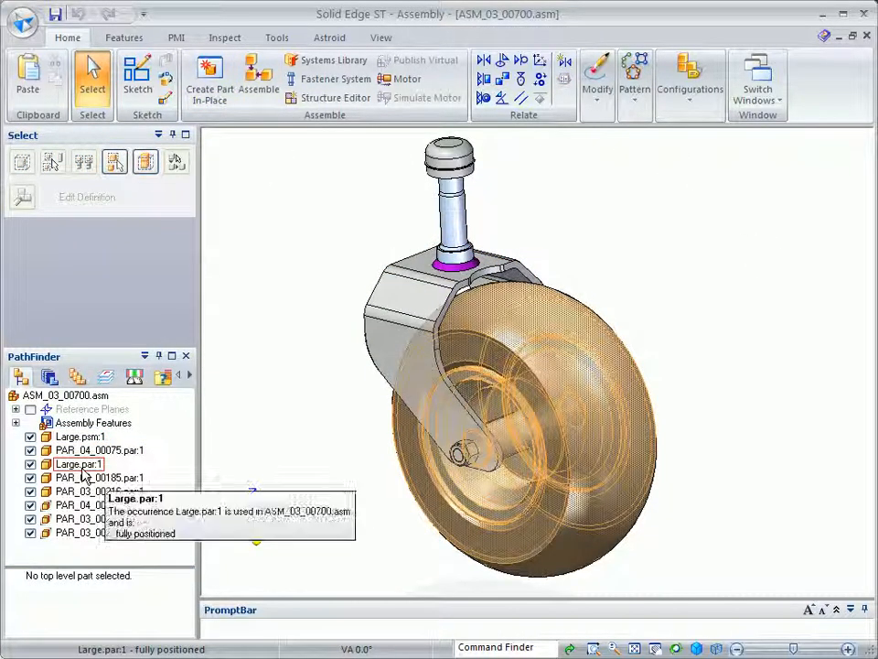
click(55, 14)
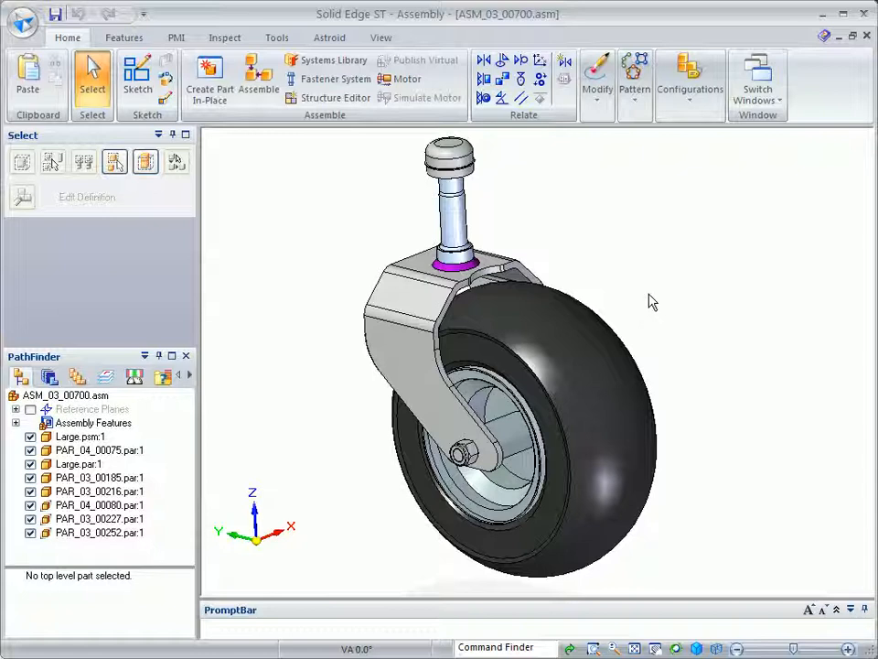
Convert the assembly to a Family of Assemblies, naming the current member Large and the new member Medium.
click(78, 379)
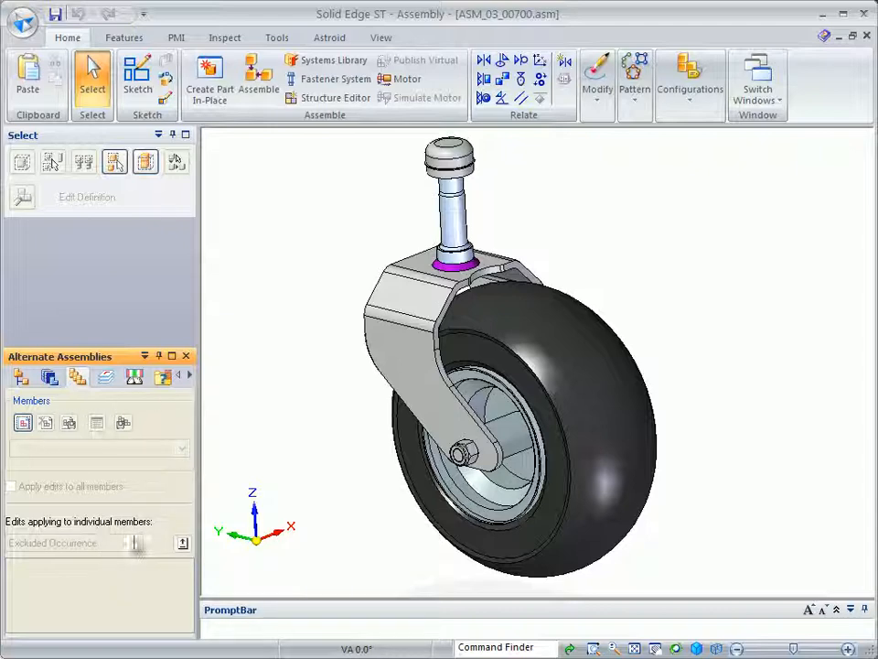
click(23, 424)
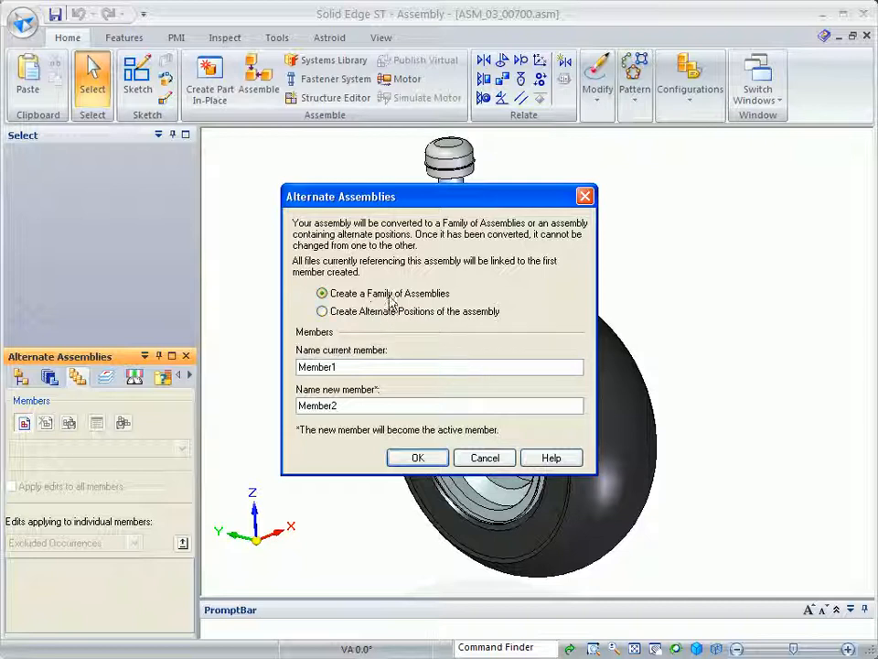
drag(352, 367, 277, 368)
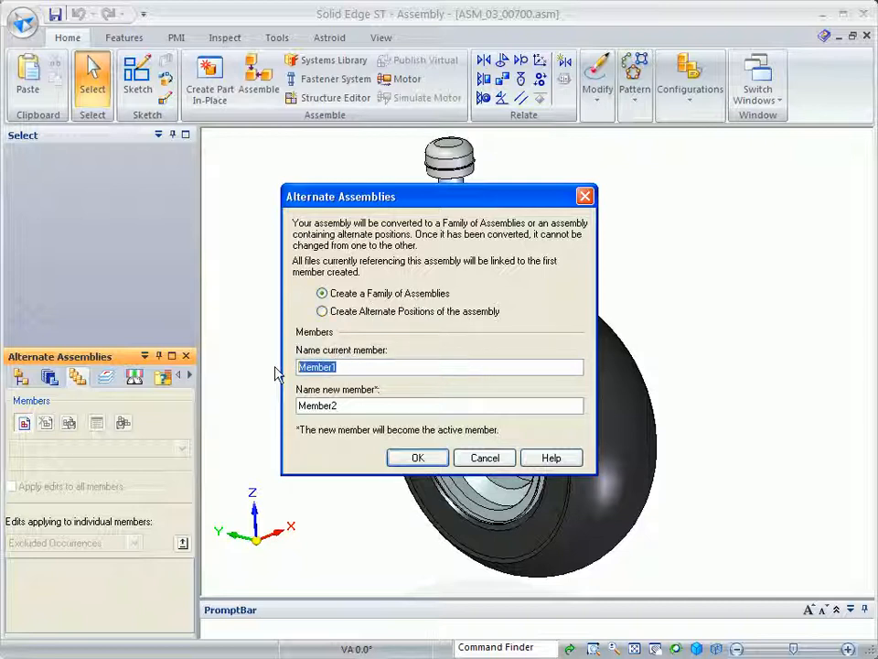
text(Large)
drag(353, 406, 272, 406)
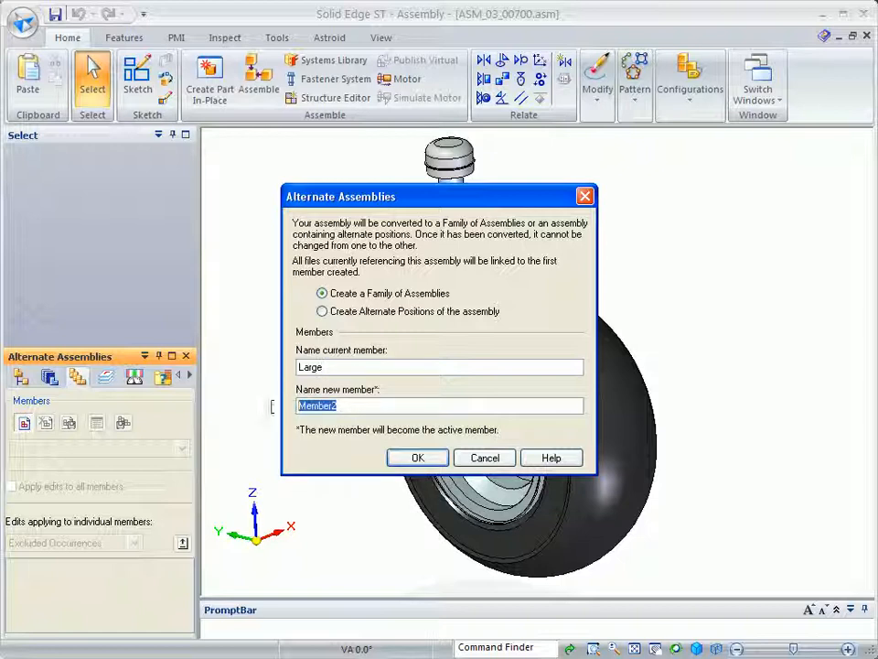
text(Medium)
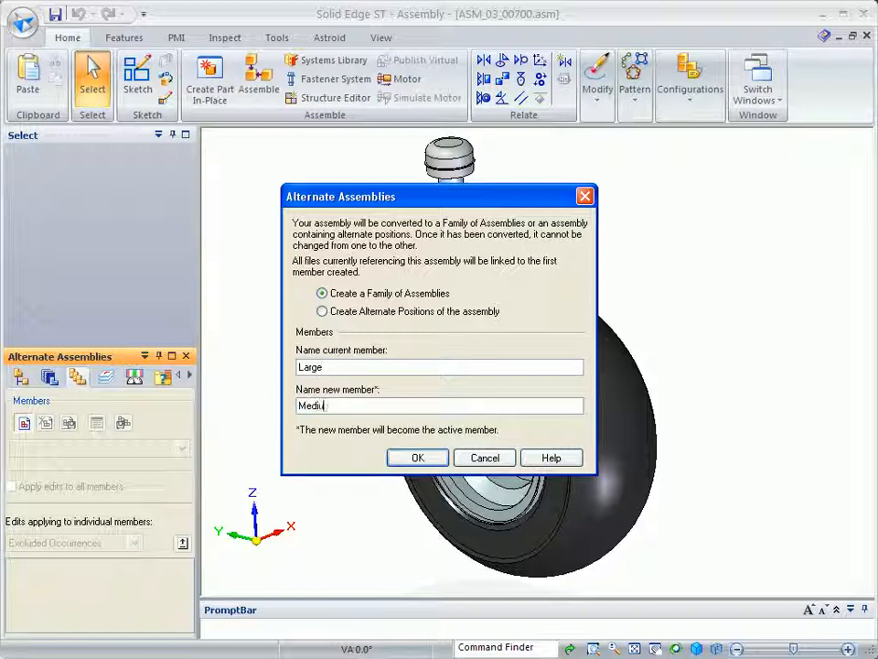
click(419, 461)
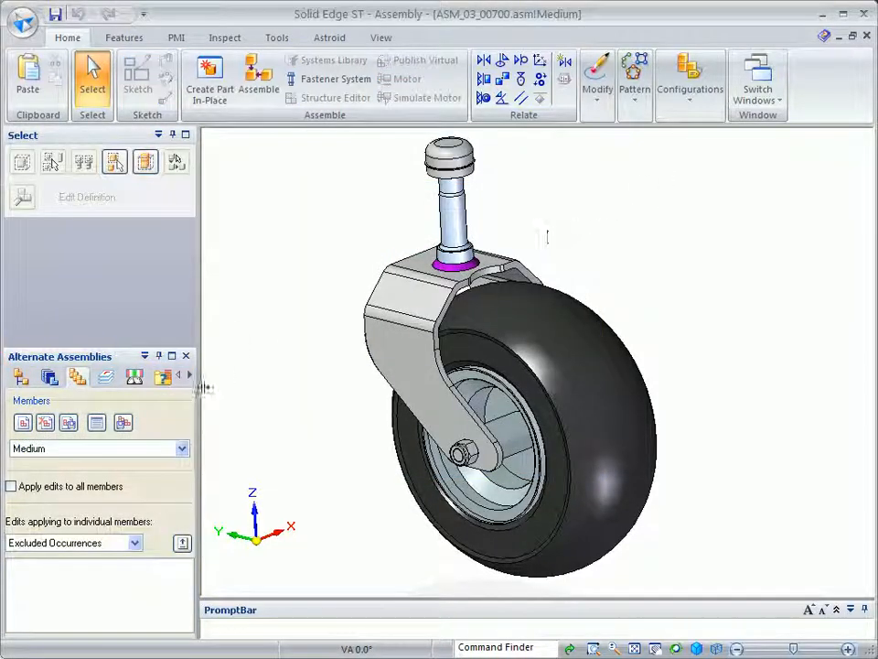
Activate the Large assembly member, then add a member named Small in the Alternate Assemblies Table and widen the Medium column.
click(184, 449)
click(91, 463)
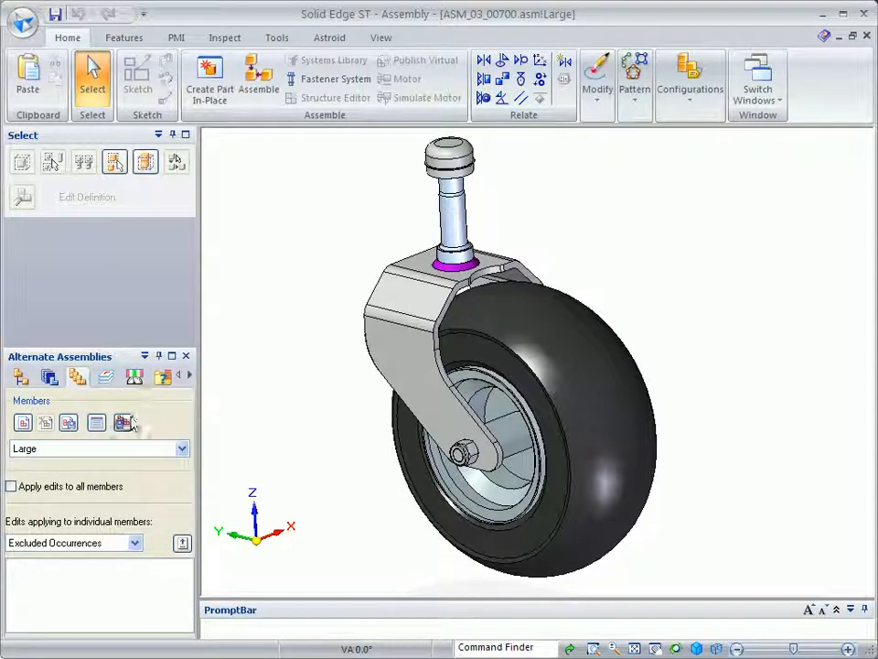
click(96, 422)
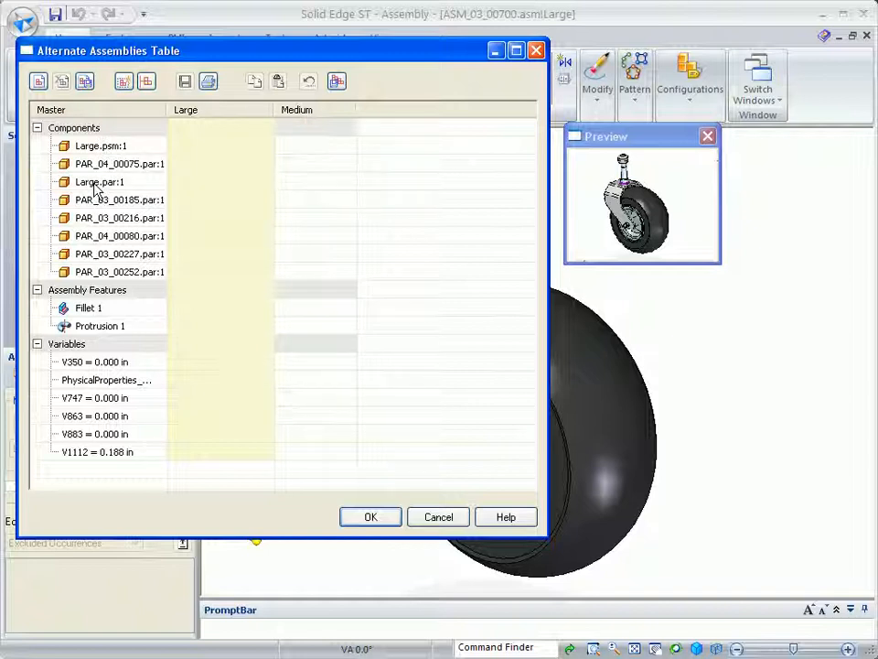
click(38, 82)
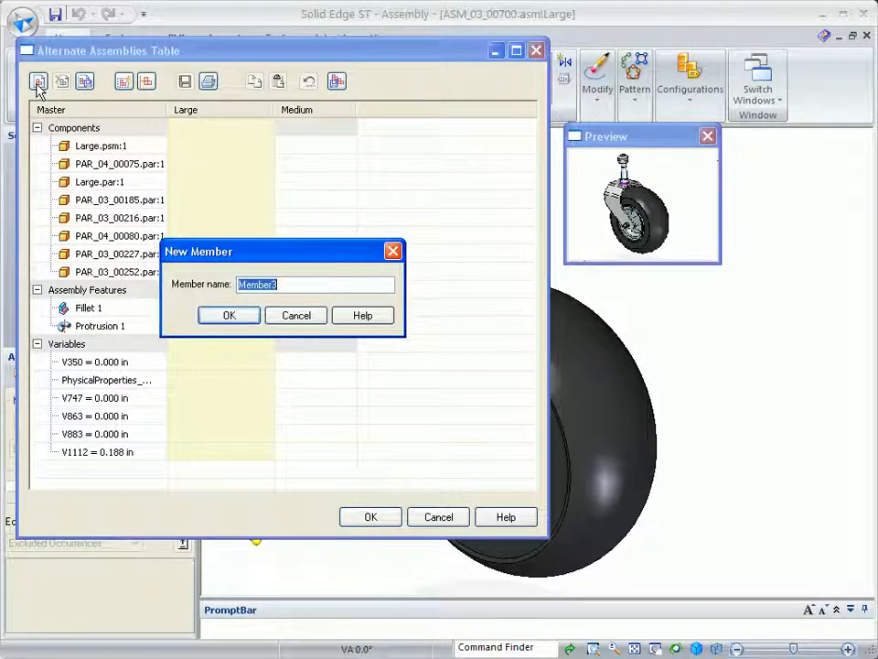
text(Small)
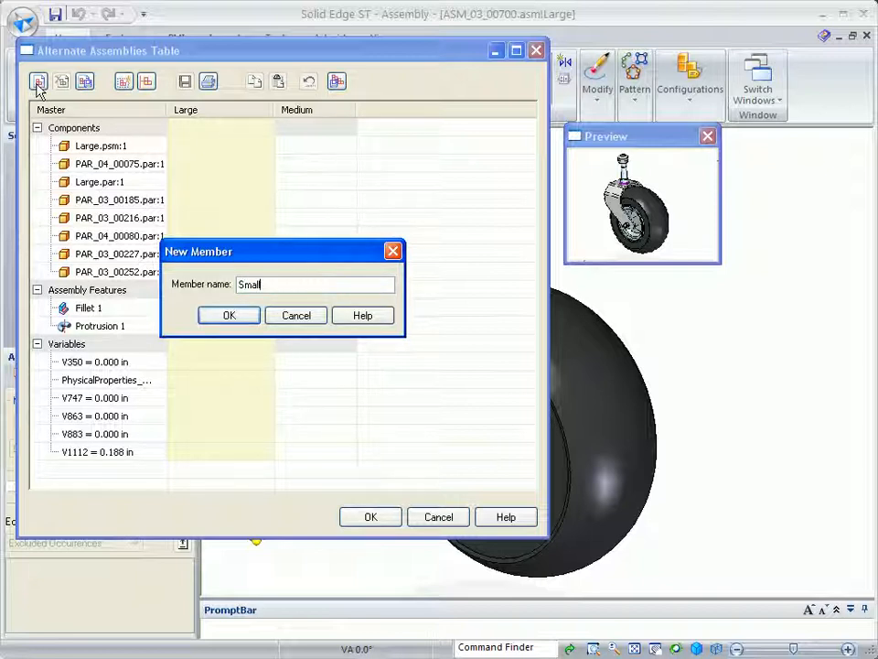
key(Return)
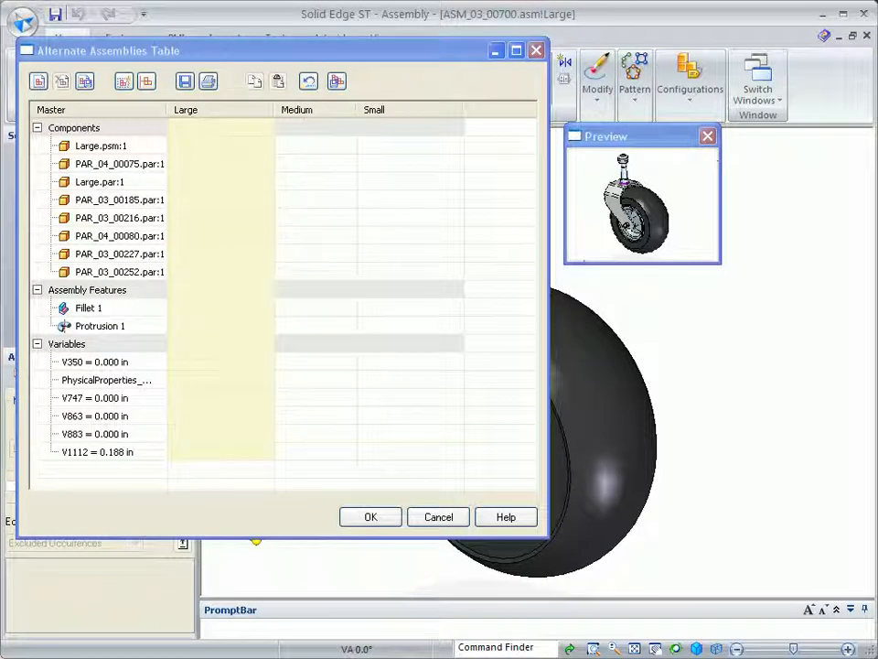
drag(356, 110, 380, 110)
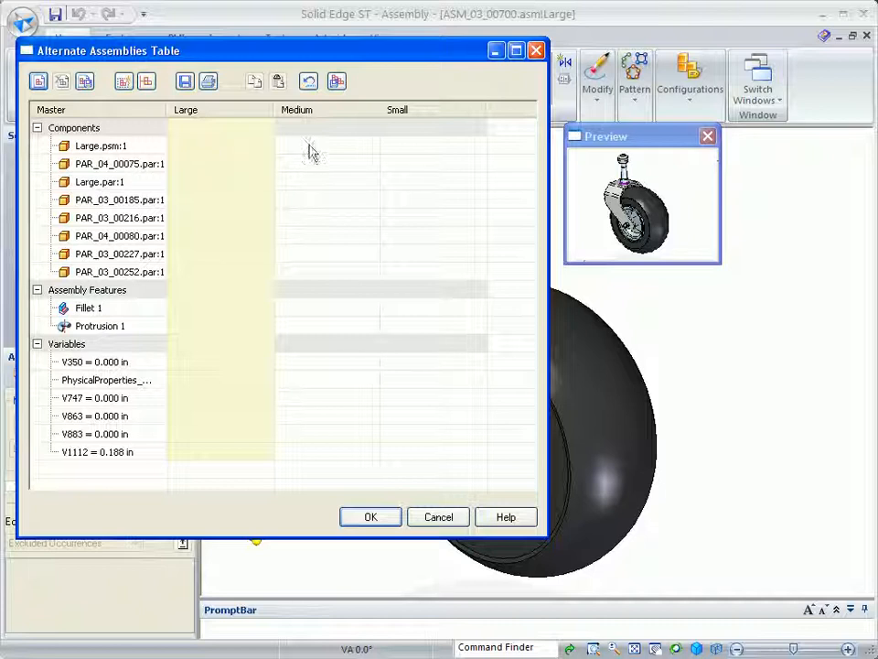
Replace the fork Large.psm in the Medium assembly member with the Medium family member.
click(312, 144)
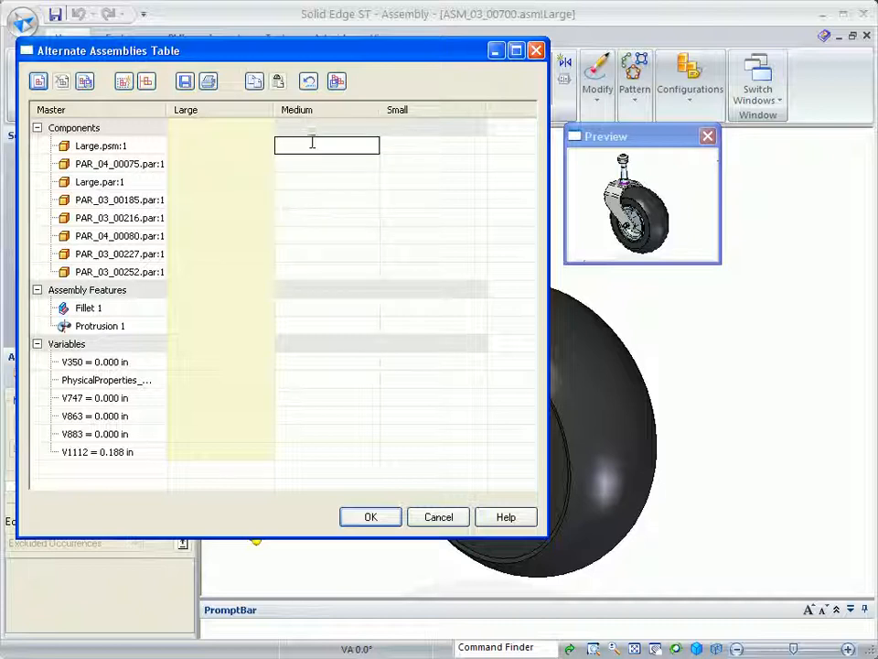
click(345, 146)
right_click(331, 156)
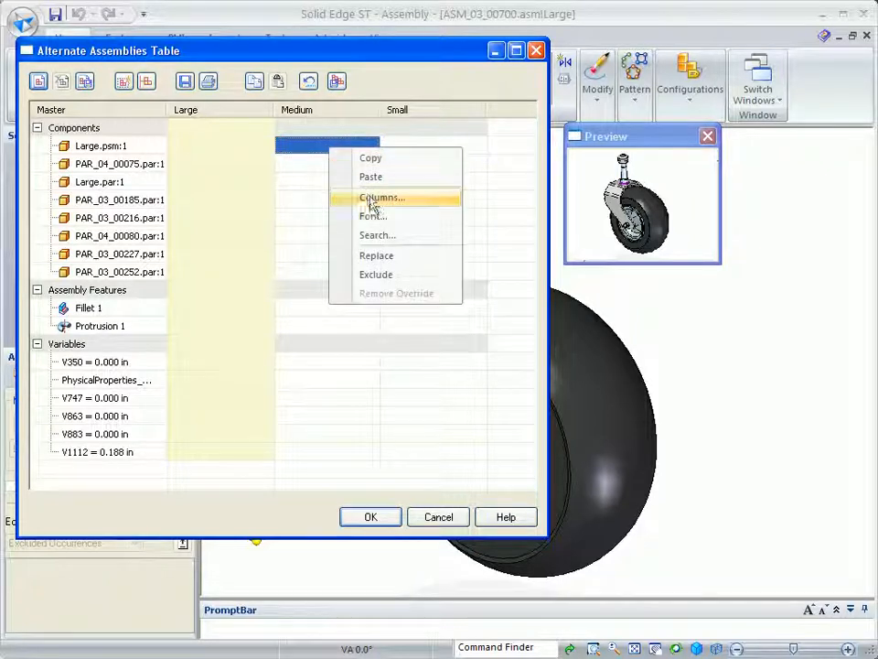
click(390, 258)
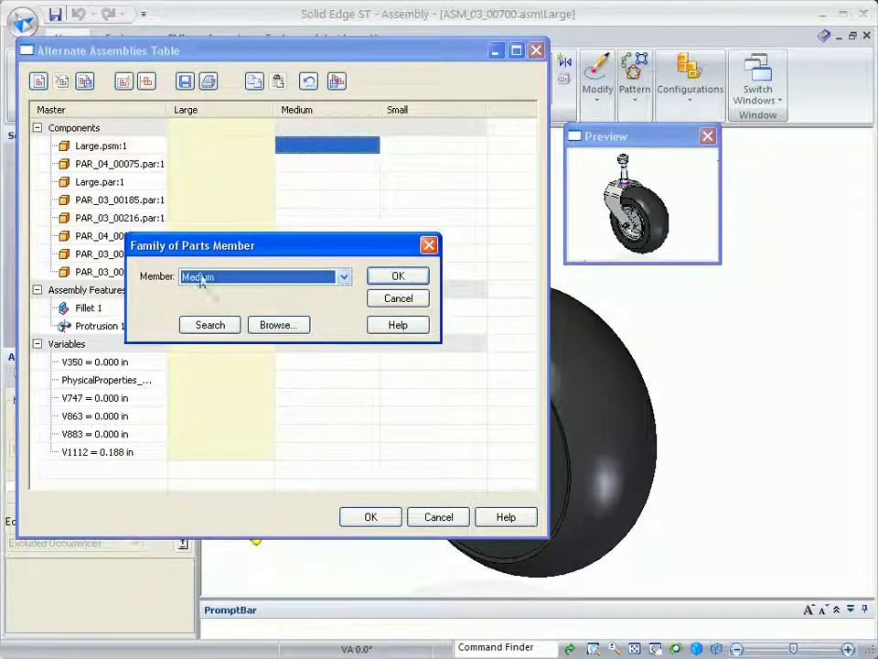
click(400, 284)
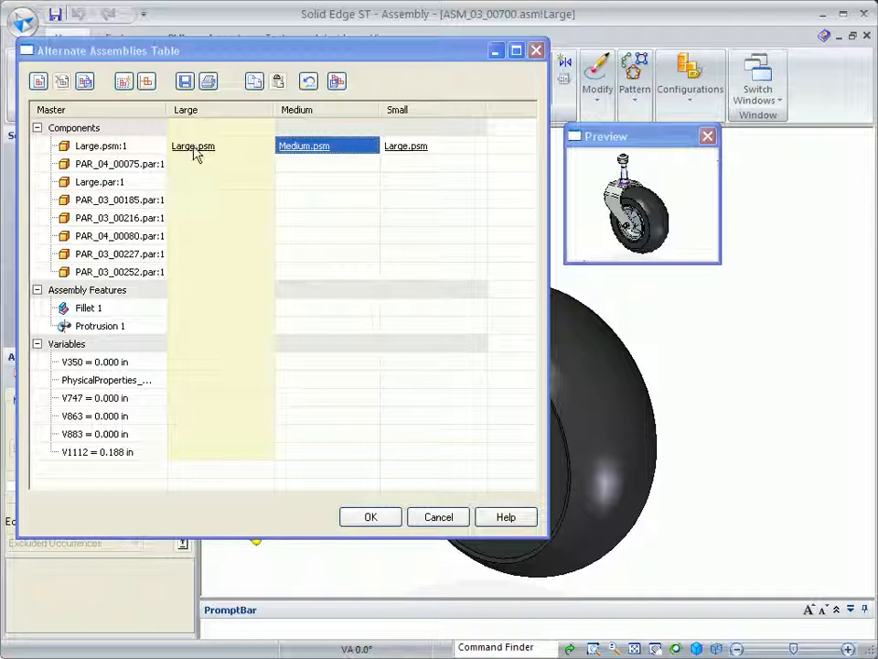
Replace the fork Large.psm in the Small assembly member with the Small family member.
right_click(434, 151)
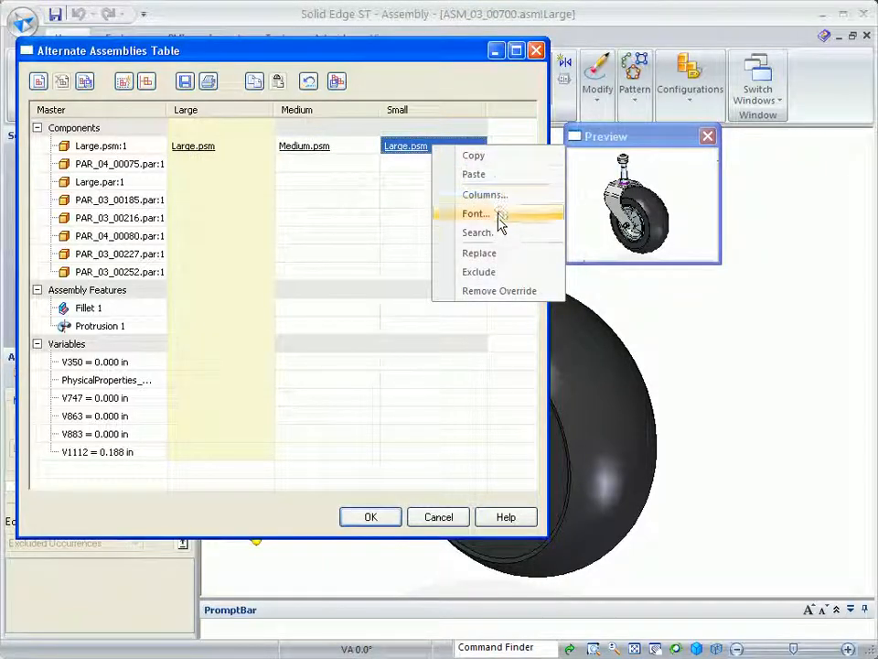
click(487, 255)
click(344, 276)
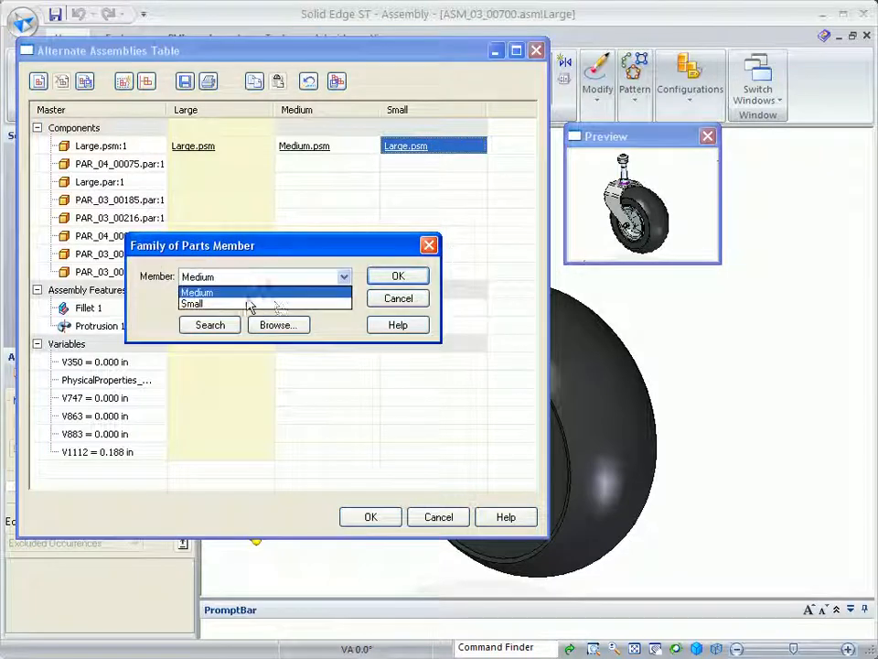
click(240, 303)
click(399, 277)
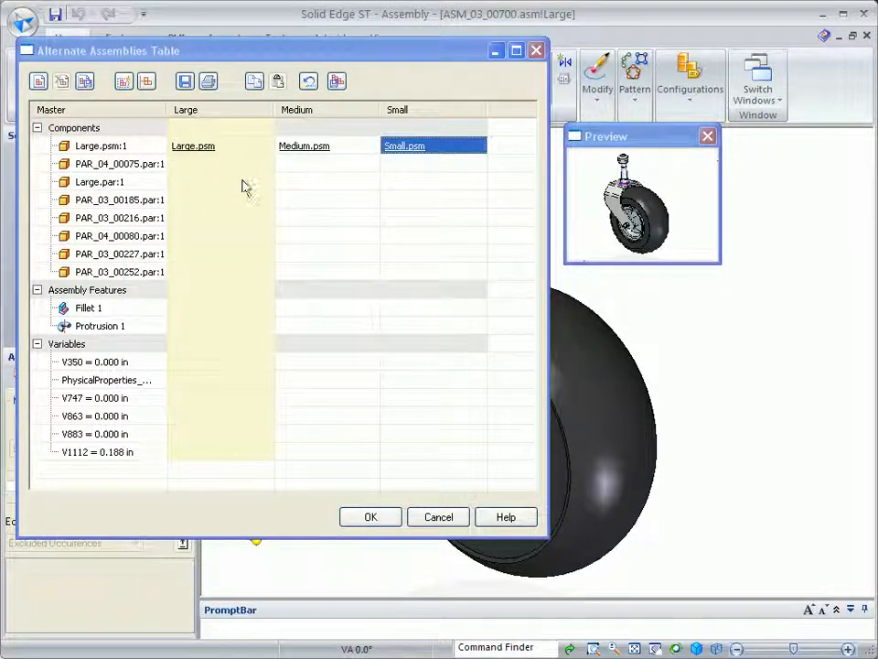
Replace the wheel Large.par in the Medium assembly member with the Medium family member.
click(322, 186)
right_click(323, 186)
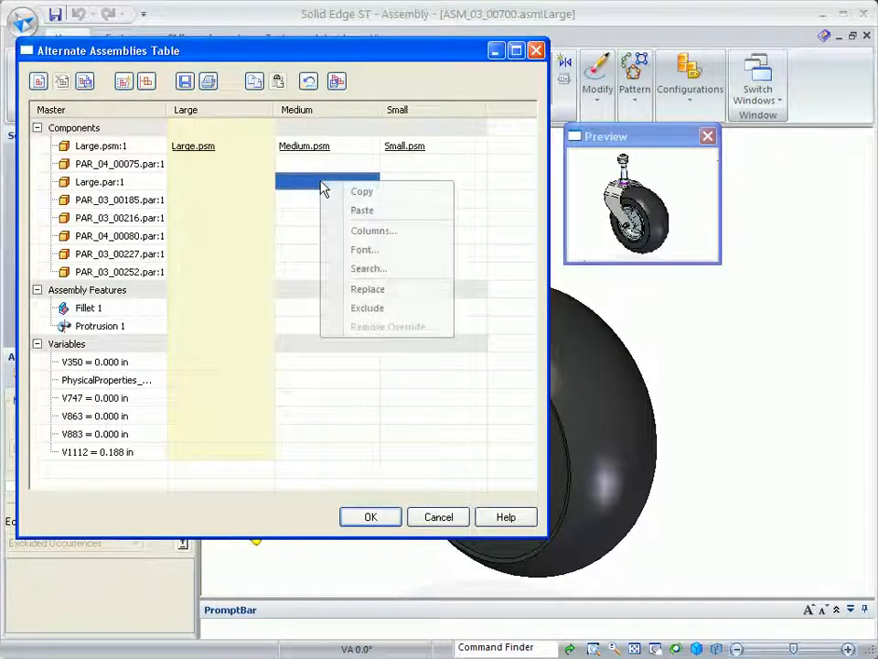
click(374, 289)
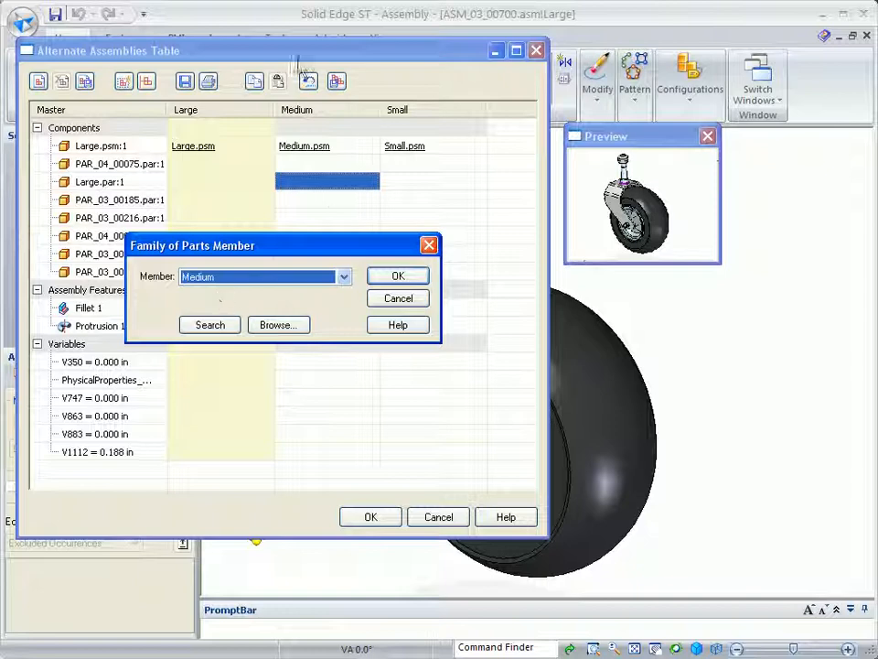
click(398, 277)
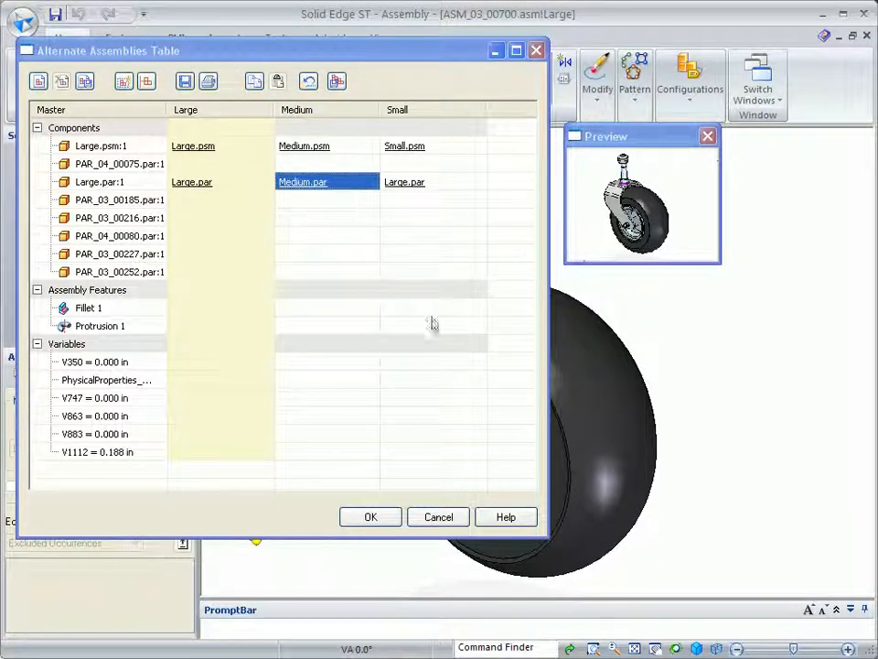
Replace the wheel Large.par in the Small assembly member with the Small family member.
click(417, 183)
right_click(416, 183)
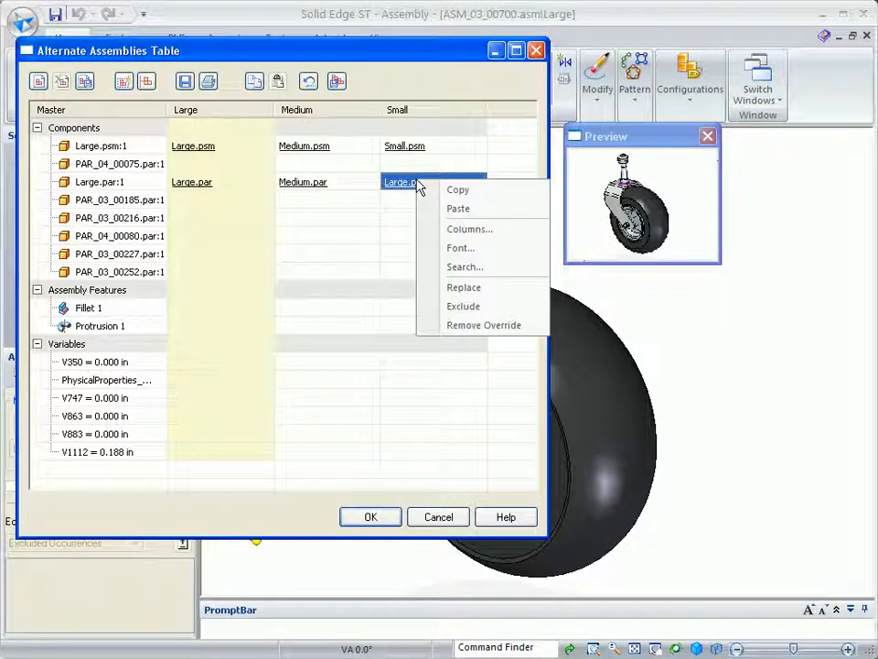
click(480, 291)
click(344, 276)
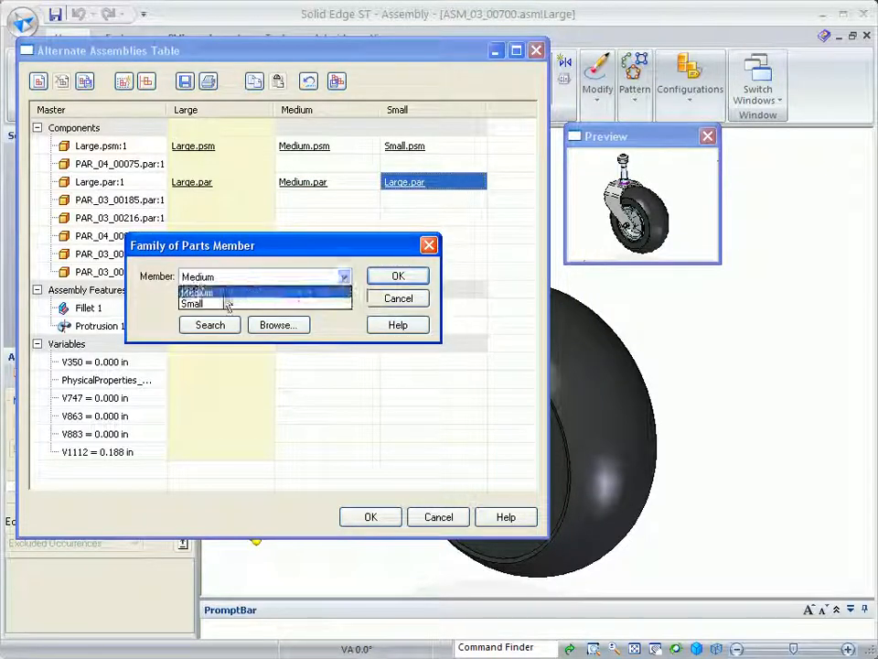
click(224, 304)
click(419, 277)
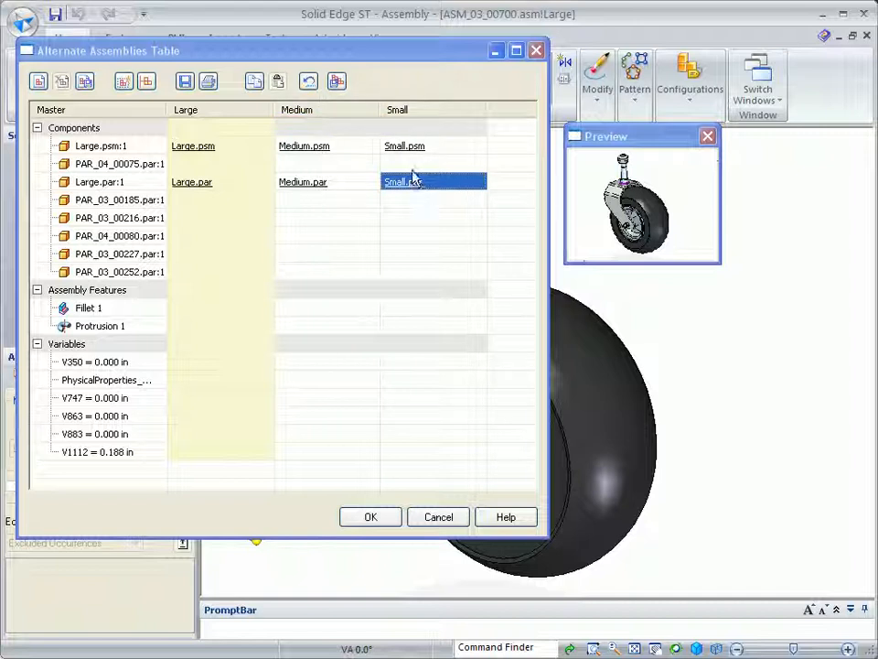
Apply the table edits and activate the Medium assembly member, viewing the caster from the side.
click(127, 83)
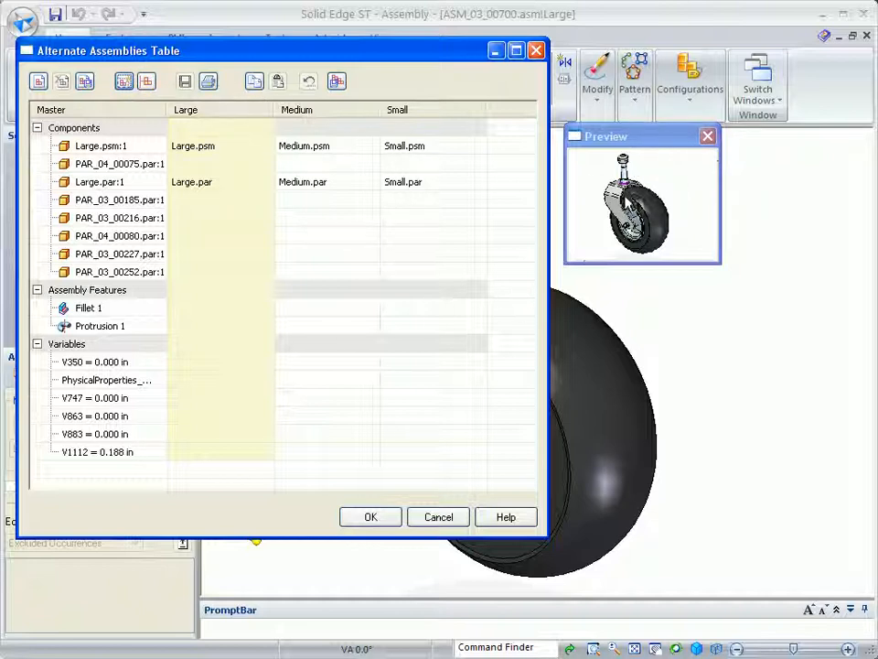
click(710, 137)
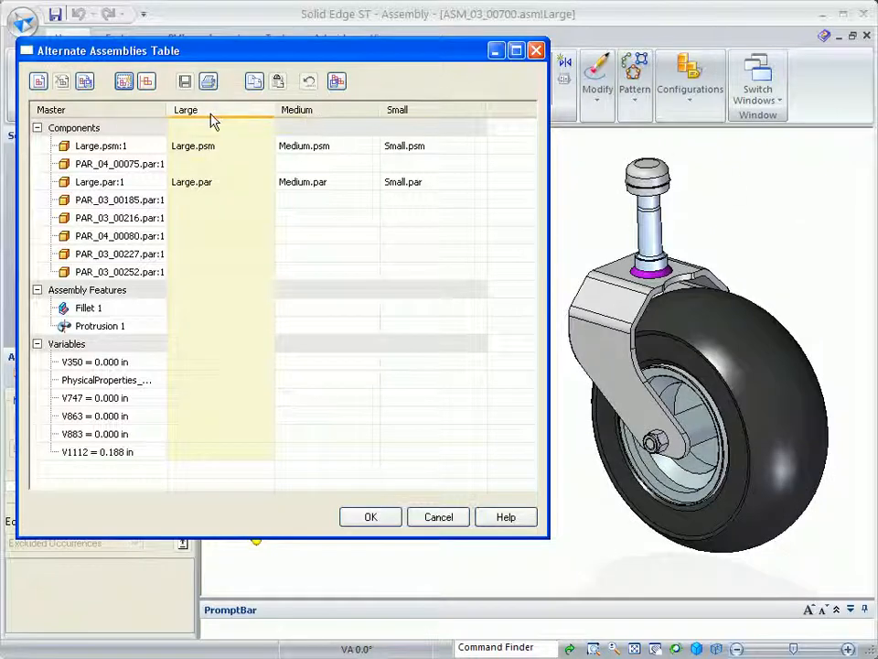
click(304, 109)
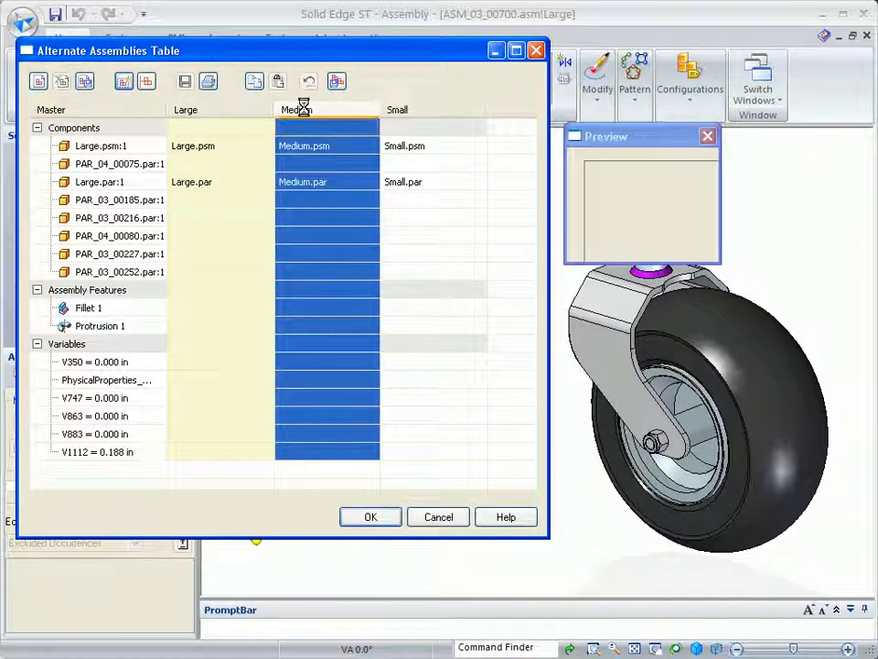
drag(679, 135, 672, 46)
middle_drag(805, 362, 706, 556)
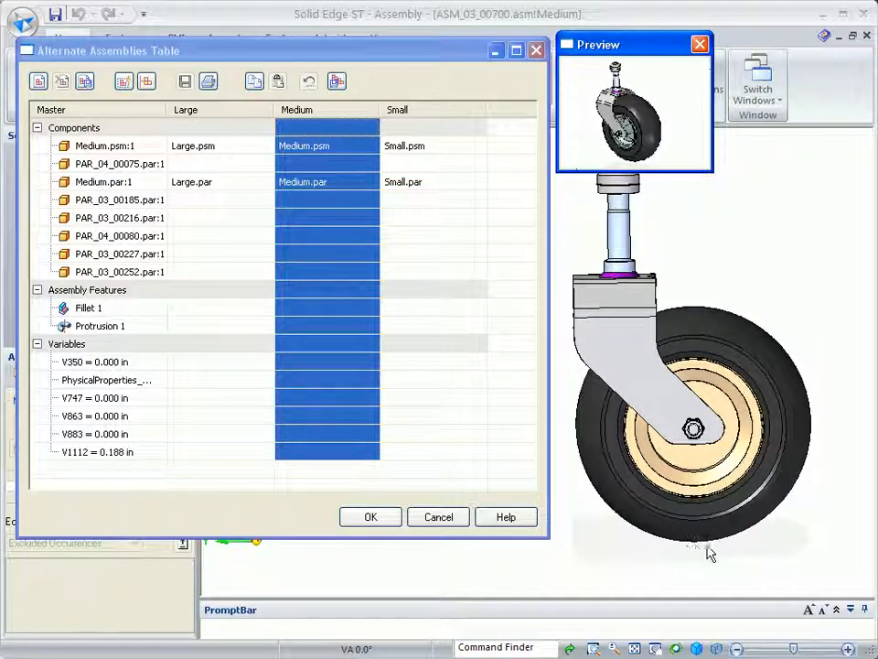
Activate the Small, Medium and Large assembly members in turn to compare them, and accept the table with Large active.
click(426, 111)
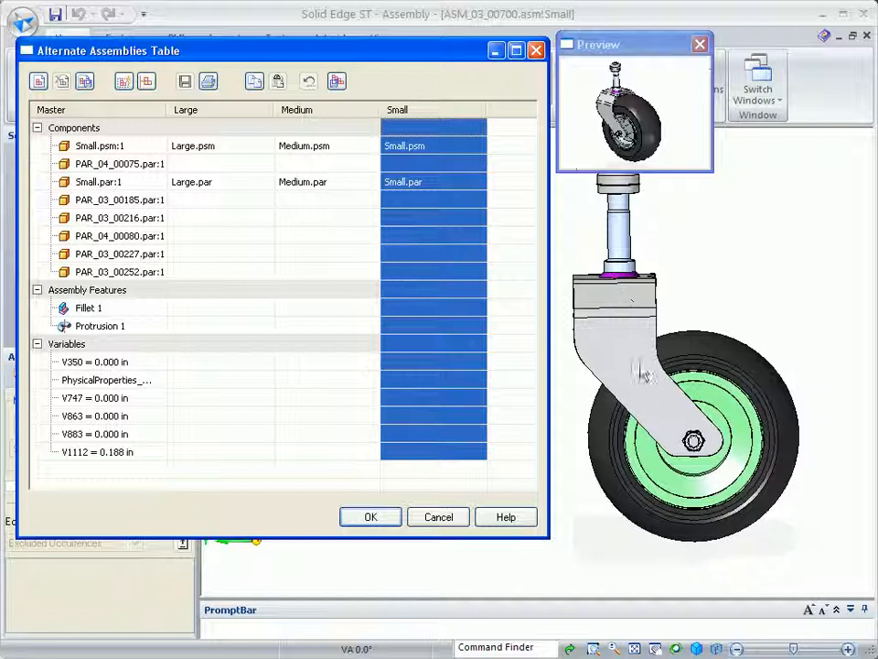
click(322, 112)
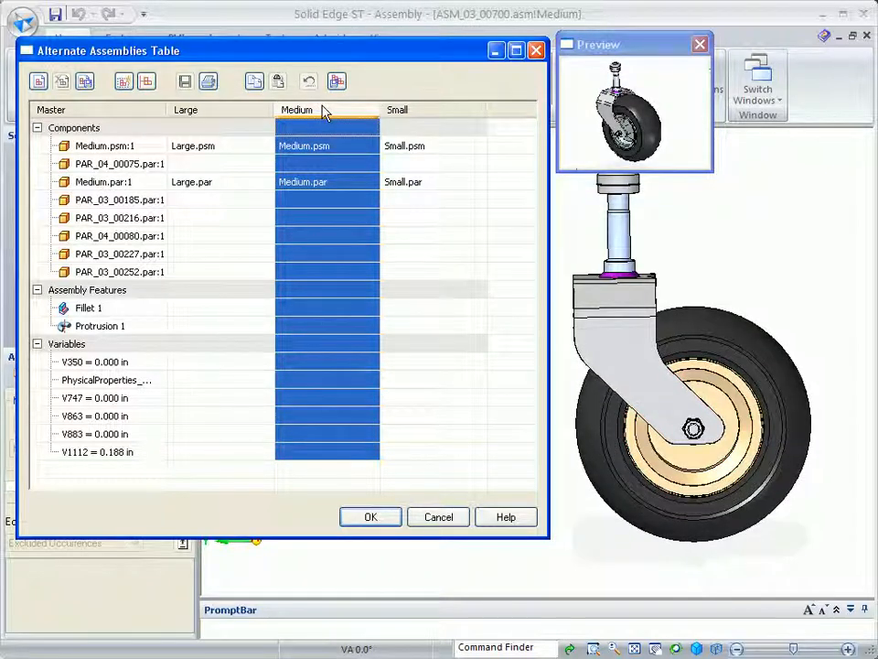
click(225, 112)
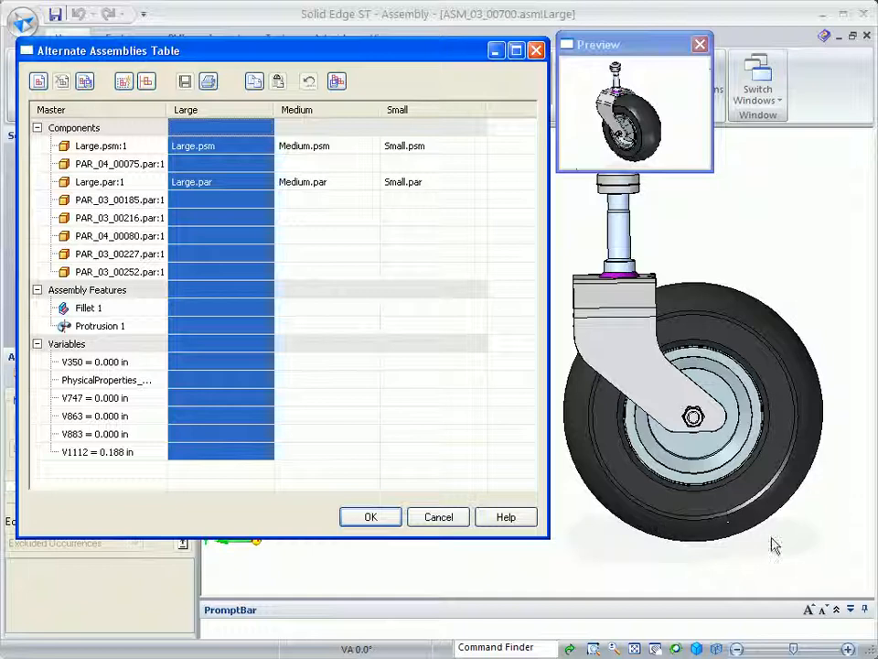
click(370, 519)
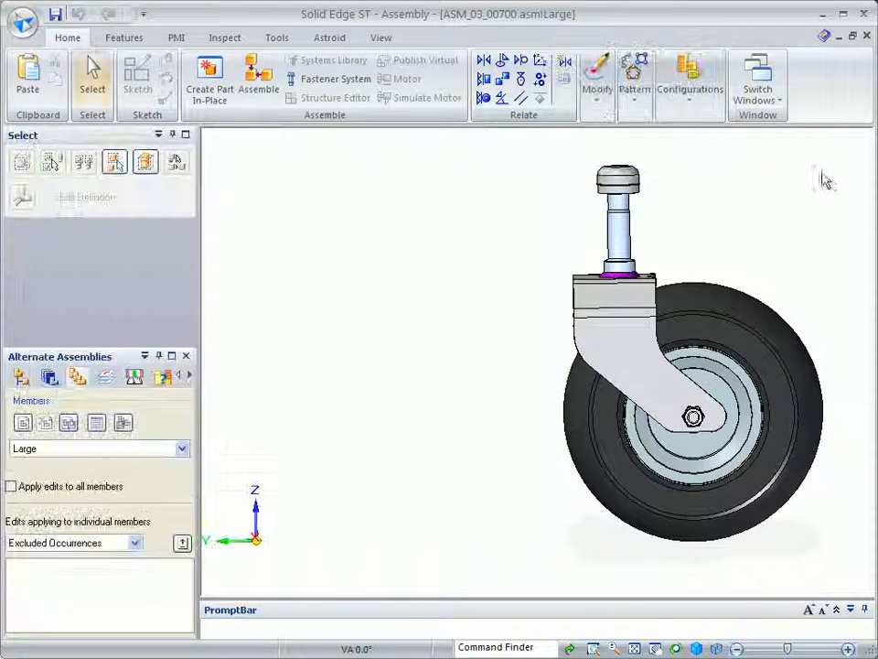
Show the assembly structure, save the caster assembly ASM_03_00700.asm and close it, keeping all changes.
key(ctrl+i)
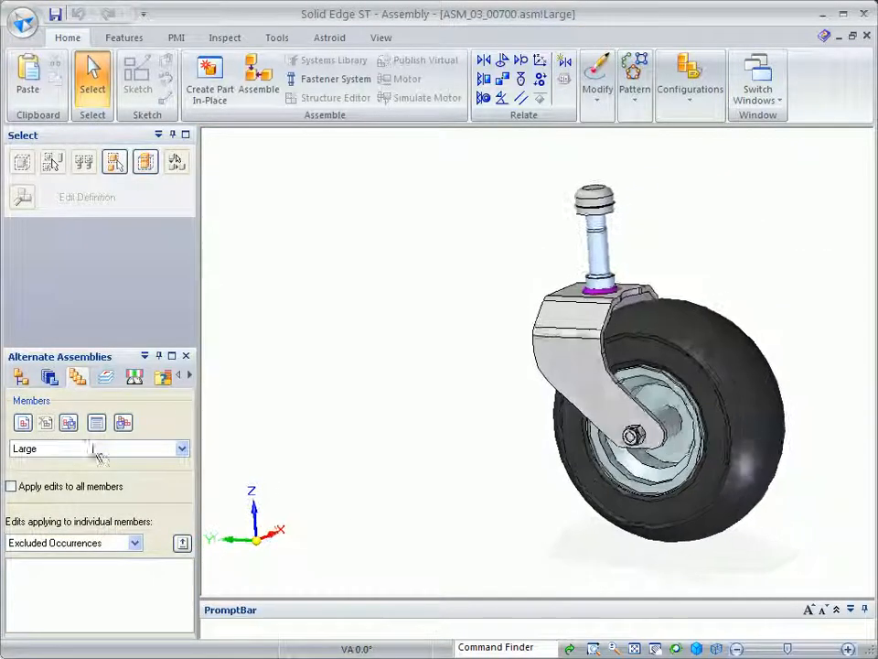
click(20, 376)
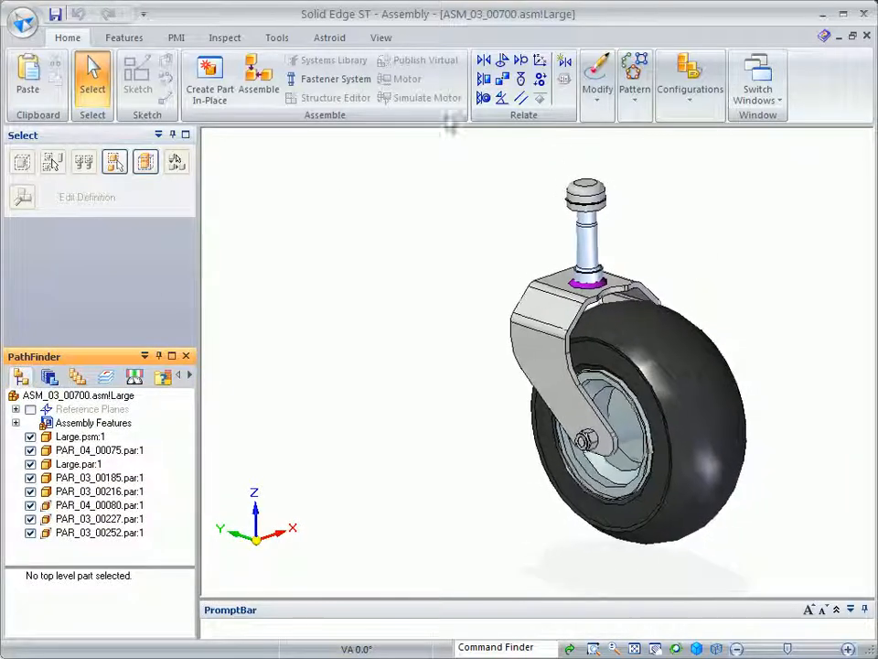
click(55, 14)
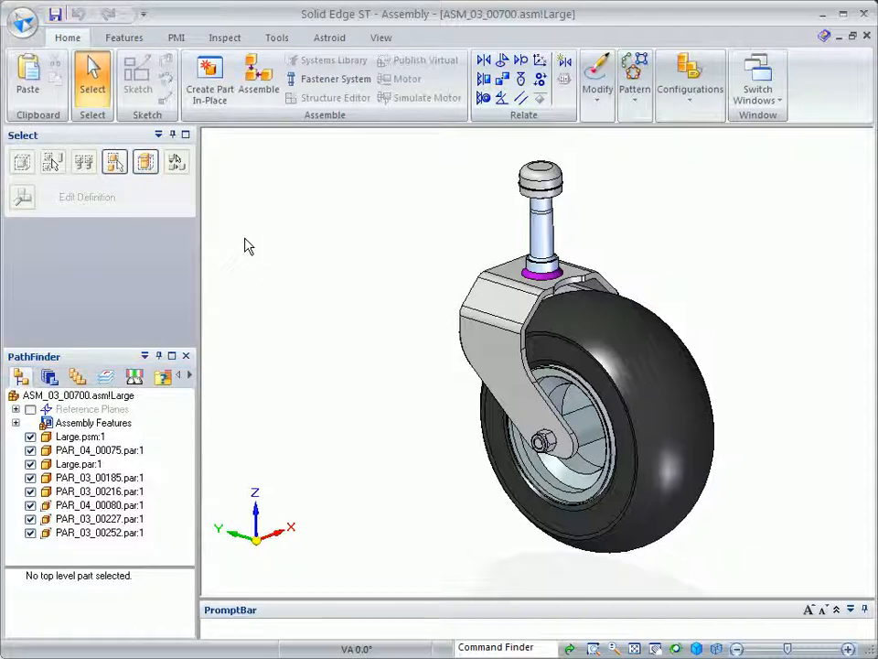
click(865, 34)
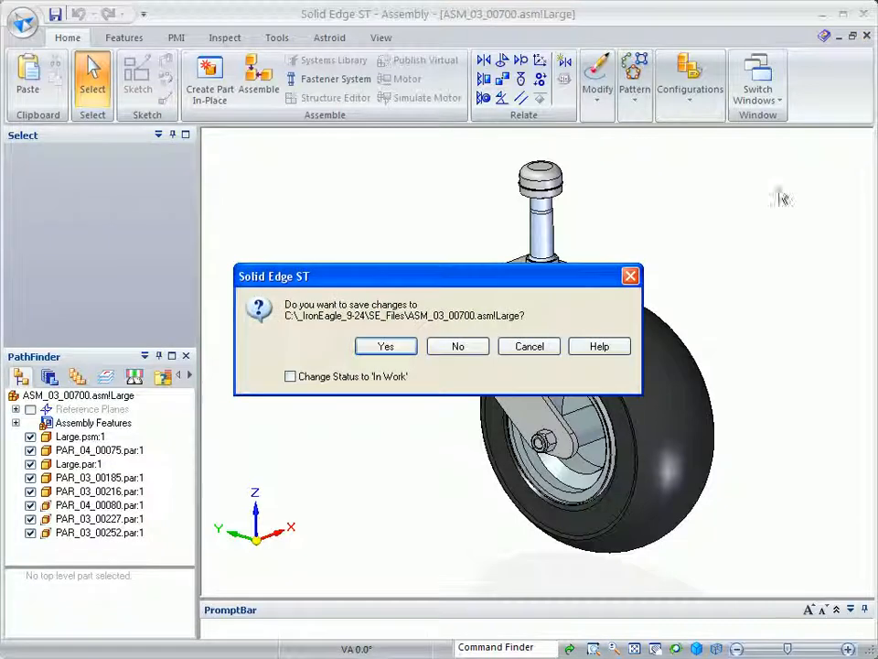
click(383, 347)
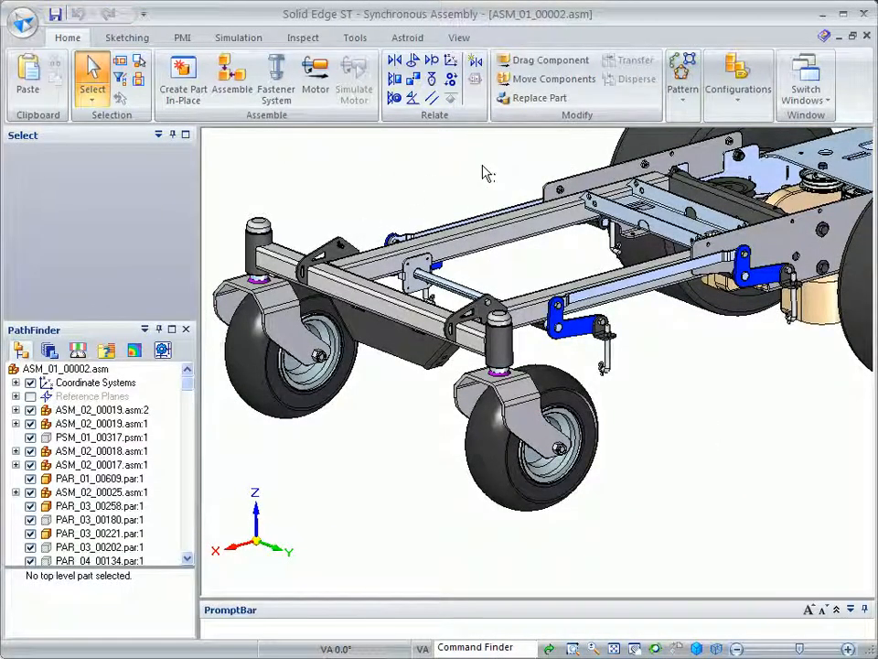
Replace all occurrences of the front caster ASM_02_00019.asm with the Medium member of ASM_03_00700.asm.
middle_drag(487, 174, 608, 381)
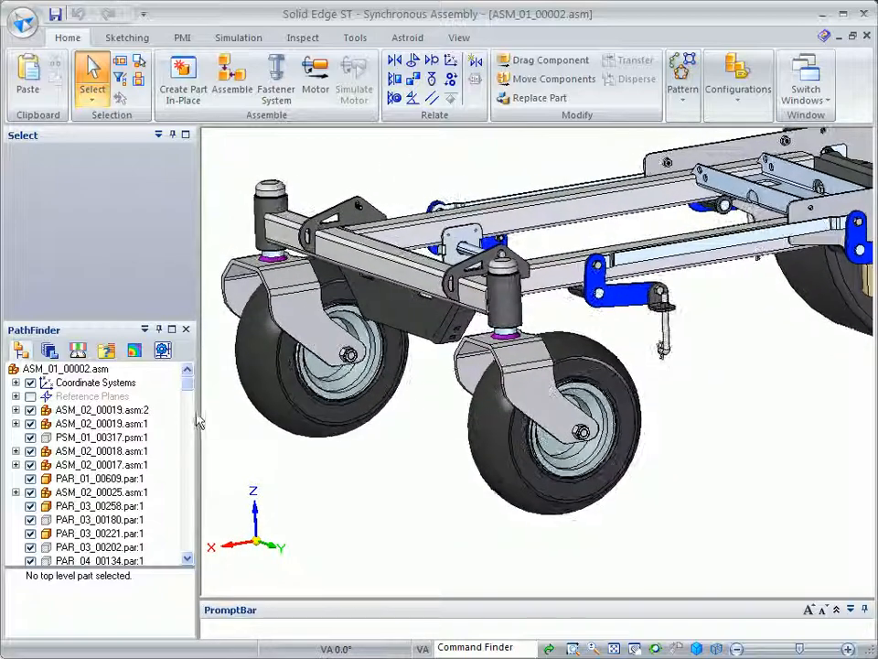
right_click(126, 413)
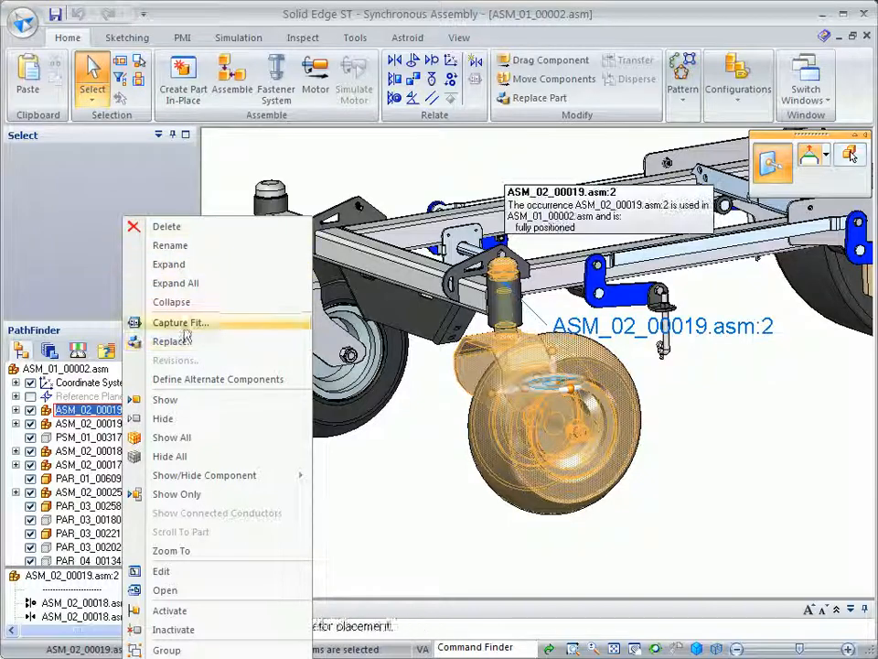
click(173, 340)
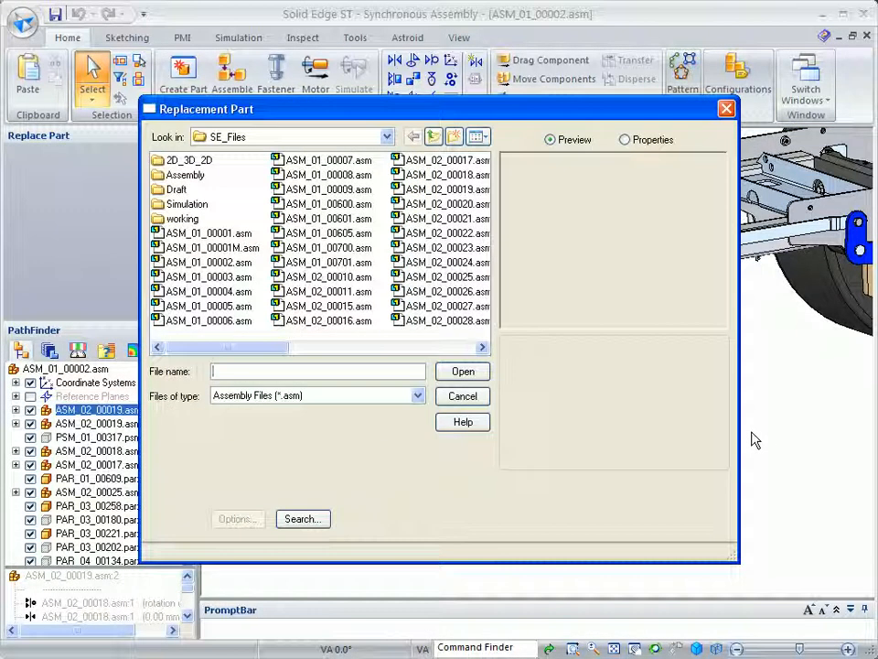
click(462, 347)
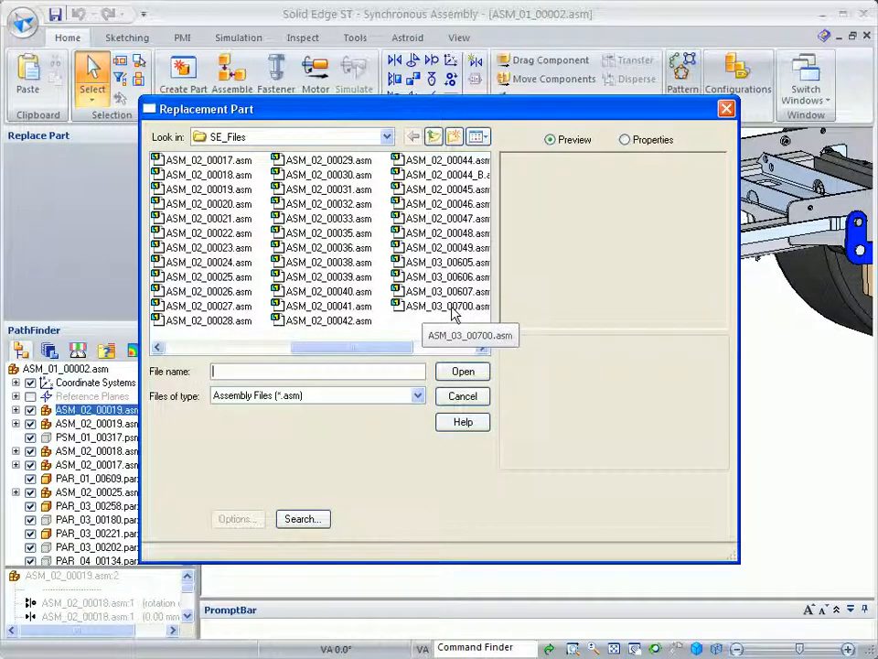
click(455, 310)
click(468, 371)
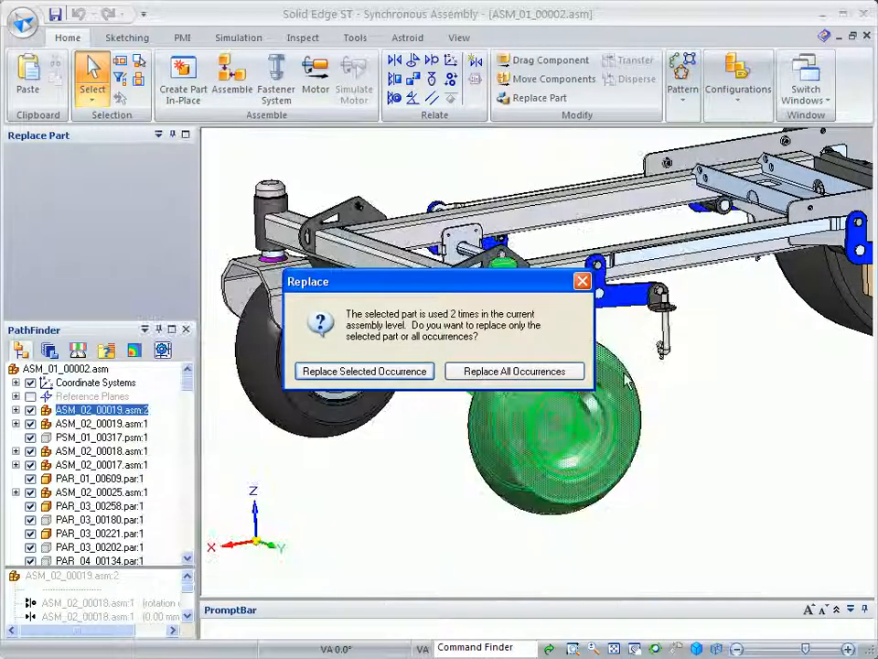
click(517, 372)
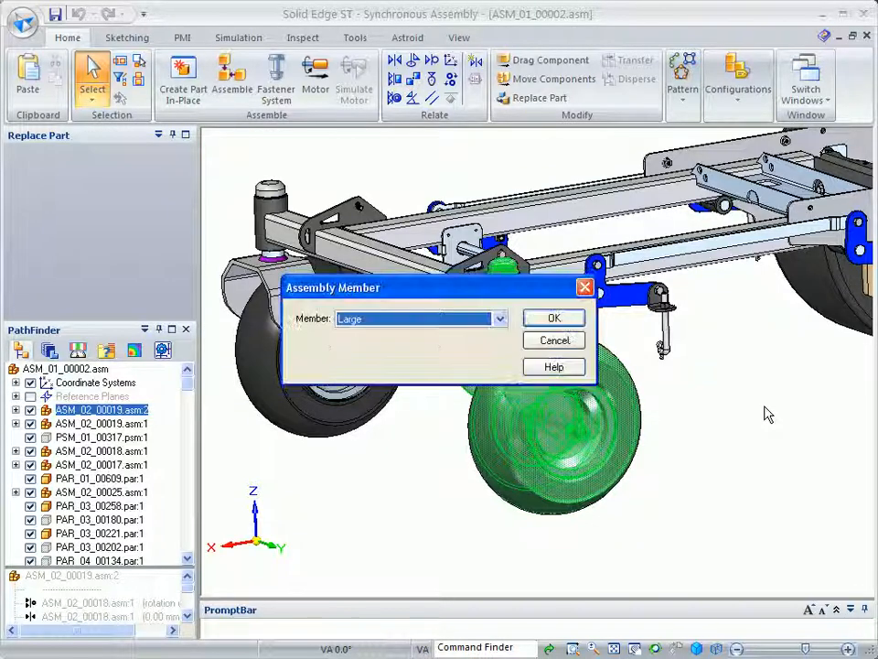
click(502, 319)
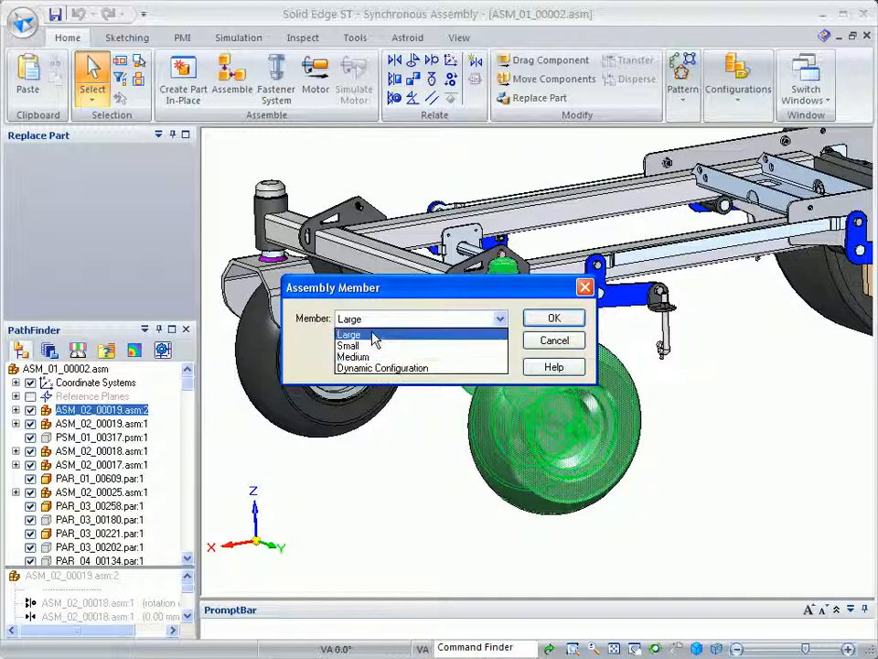
click(364, 357)
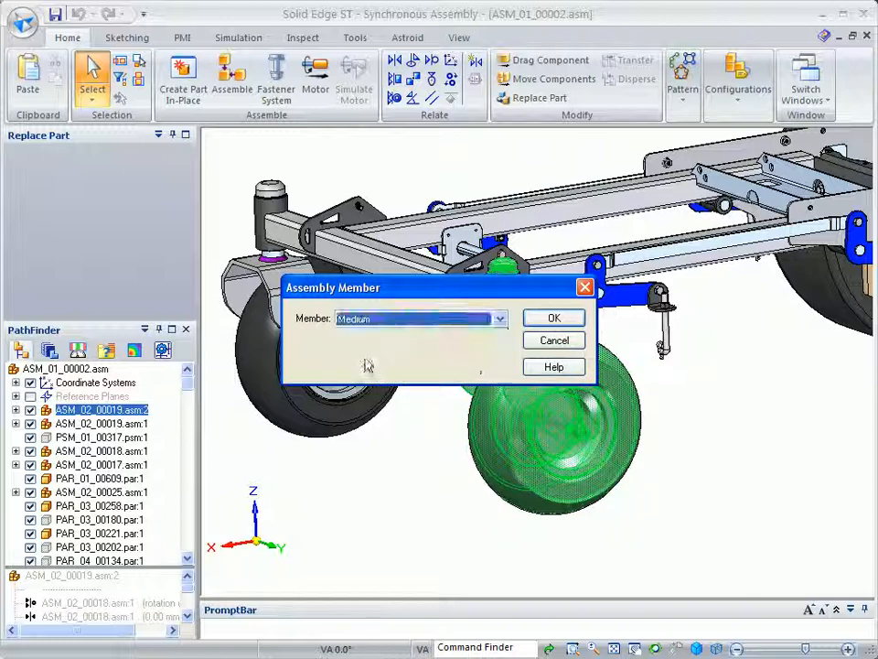
click(554, 318)
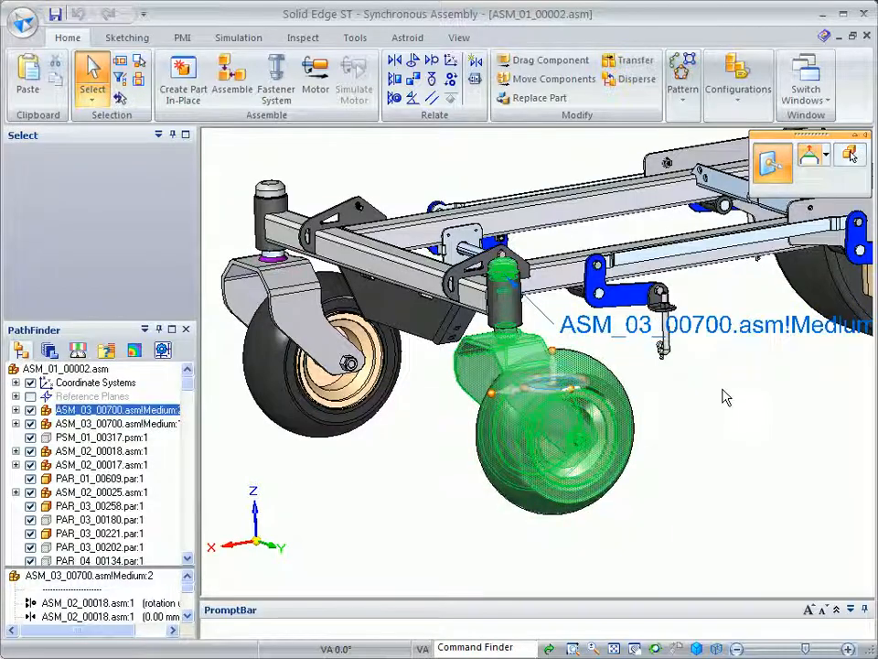
click(724, 399)
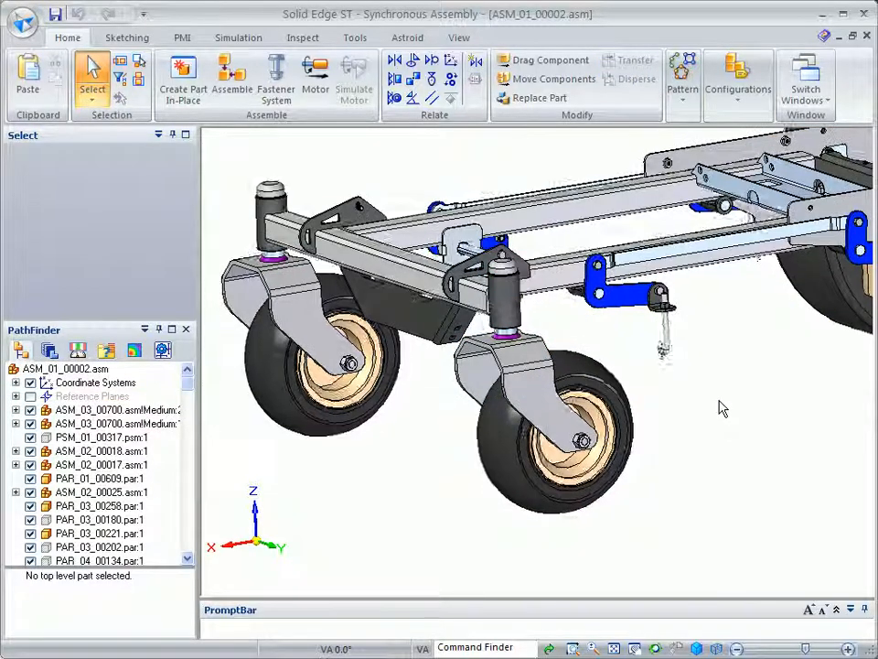
Replace all occurrences of the Medium front caster with the Small member of ASM_03_00700.asm.
key(ctrl+k)
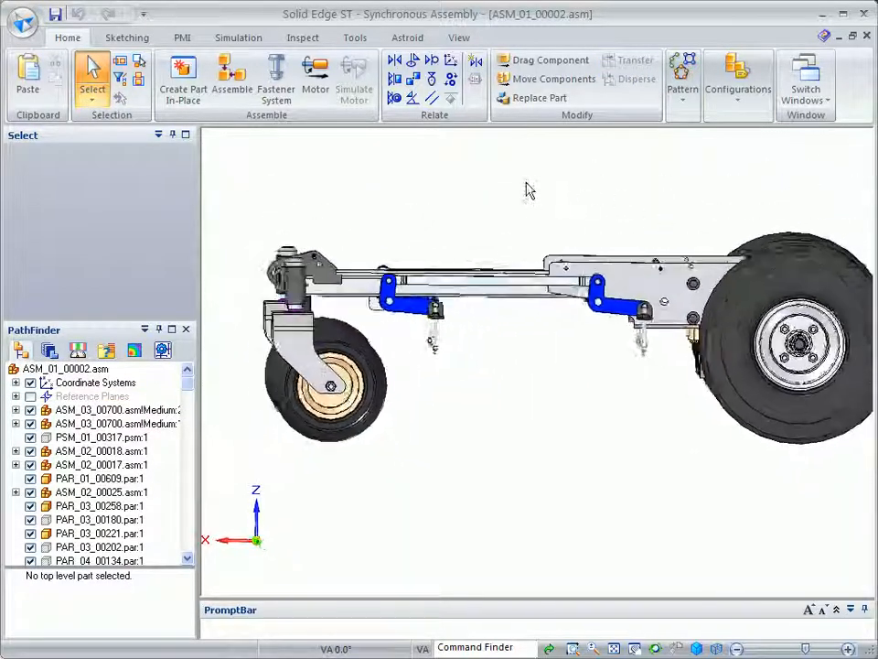
middle_drag(530, 191, 439, 192)
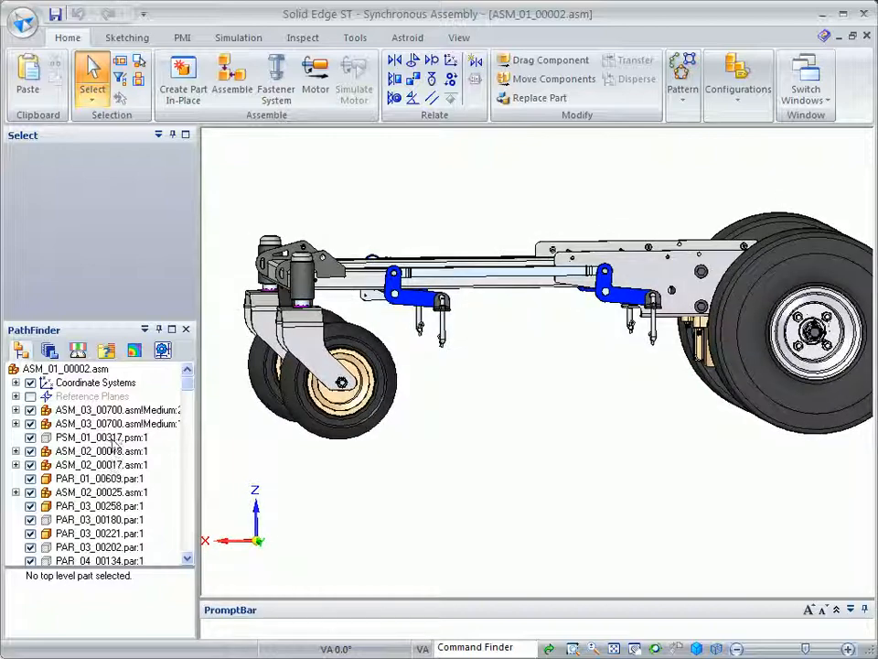
click(115, 410)
right_click(117, 410)
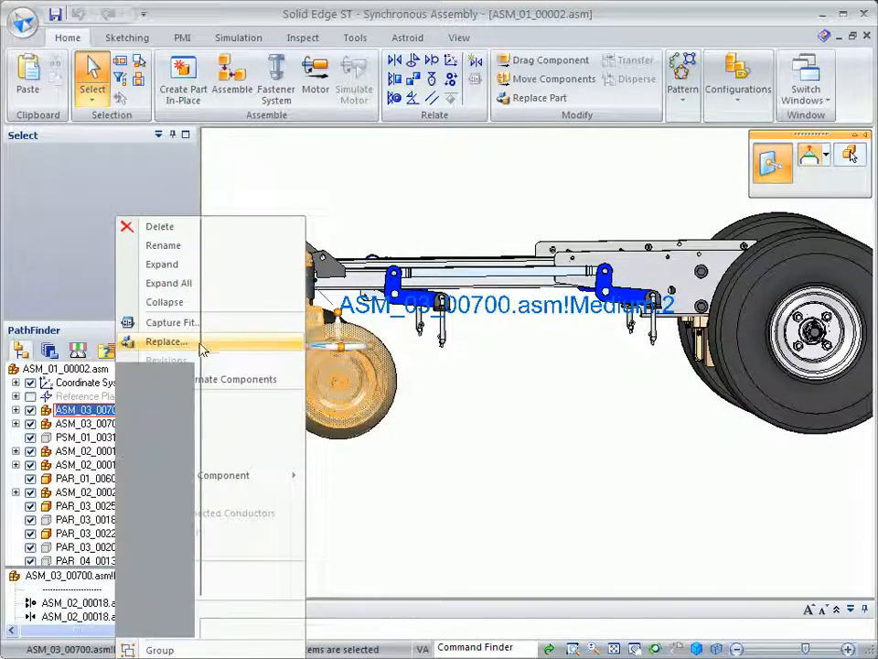
click(201, 345)
click(499, 318)
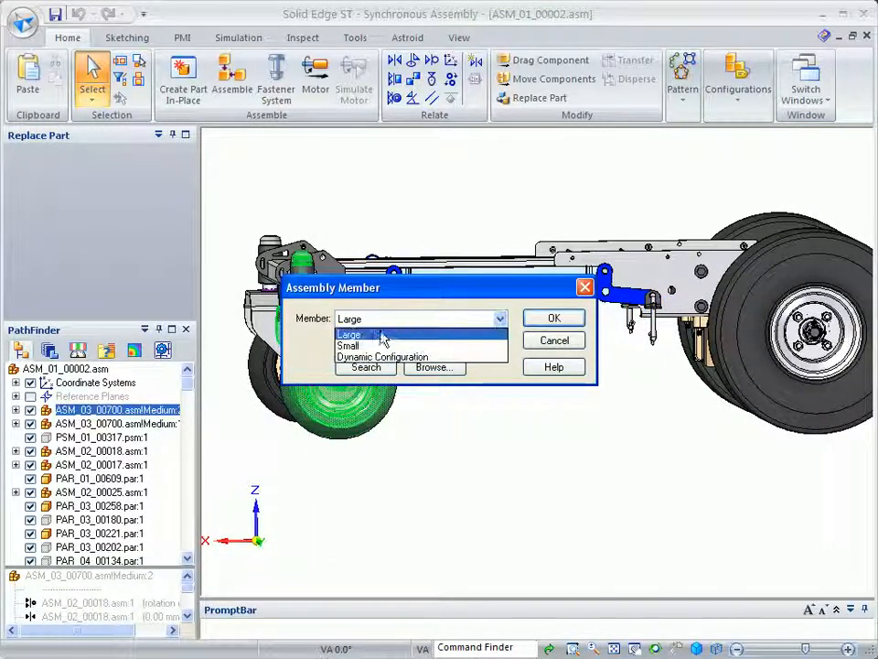
click(359, 345)
click(554, 319)
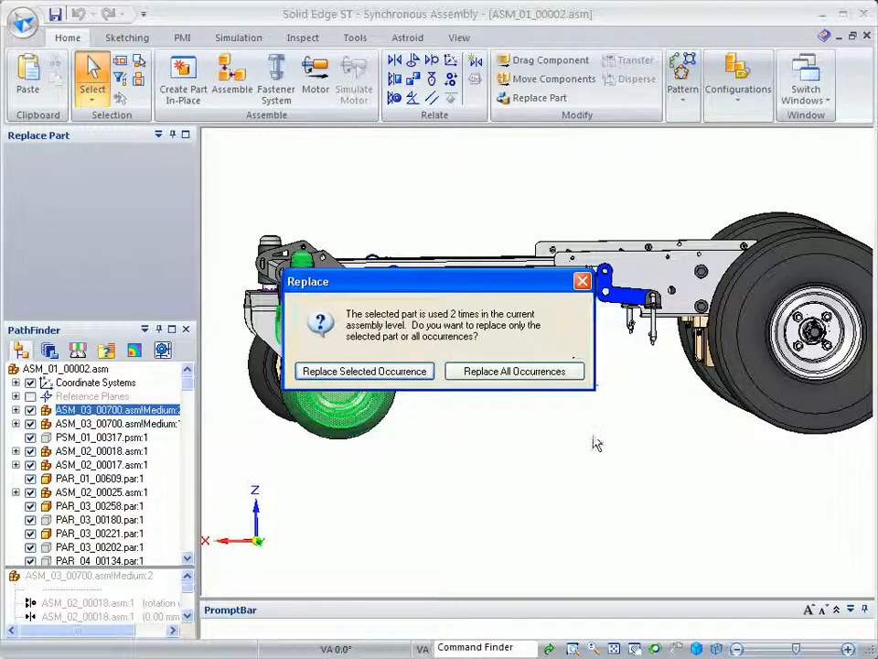
click(529, 372)
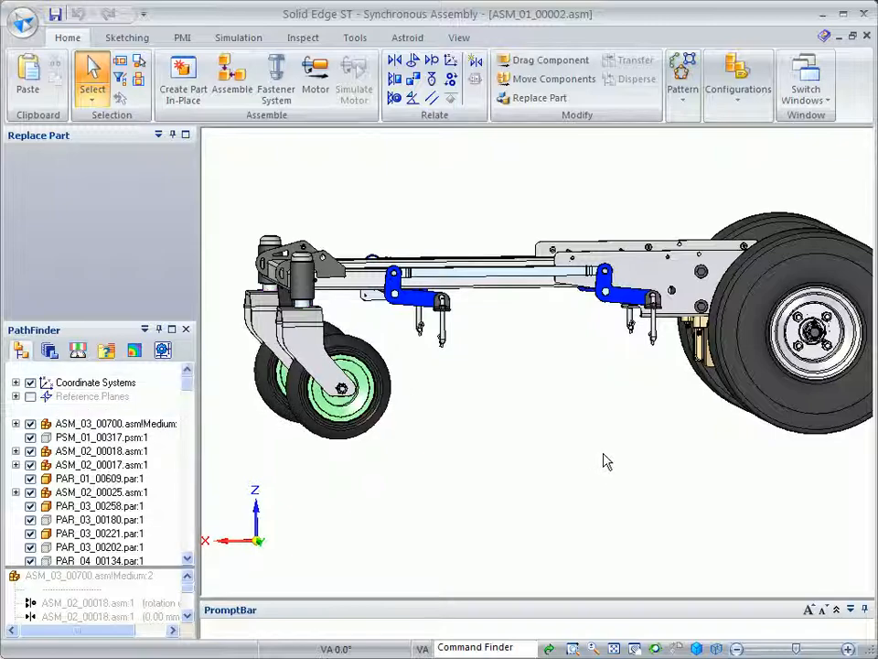
middle_drag(575, 488, 567, 490)
scroll(314, 171, up, 5)
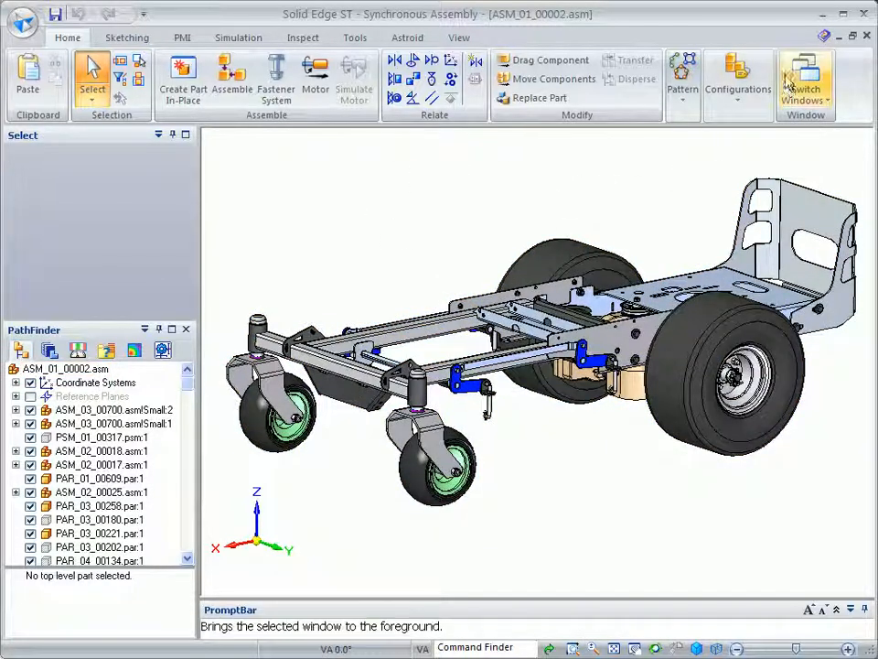
click(738, 96)
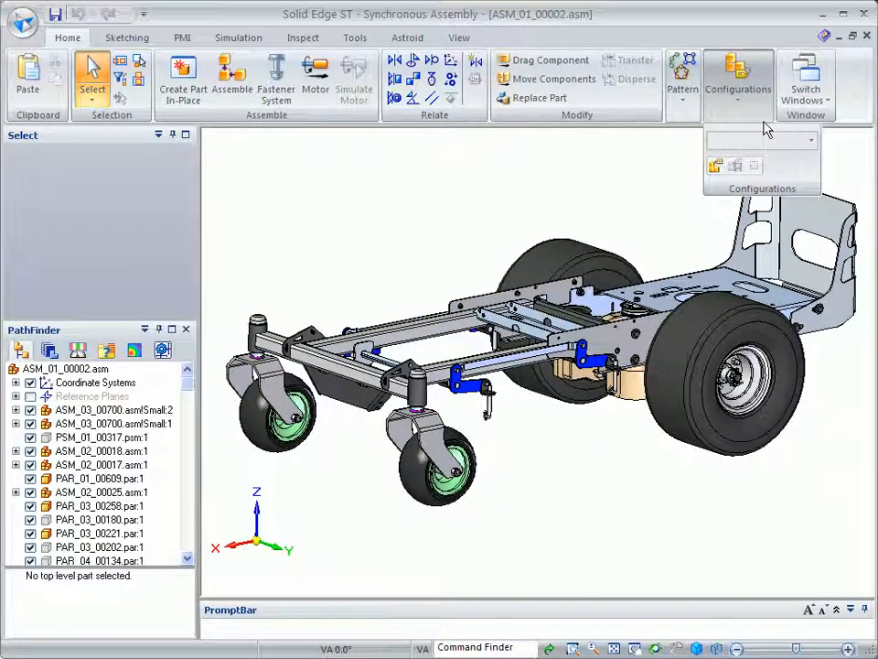
click(575, 207)
click(108, 80)
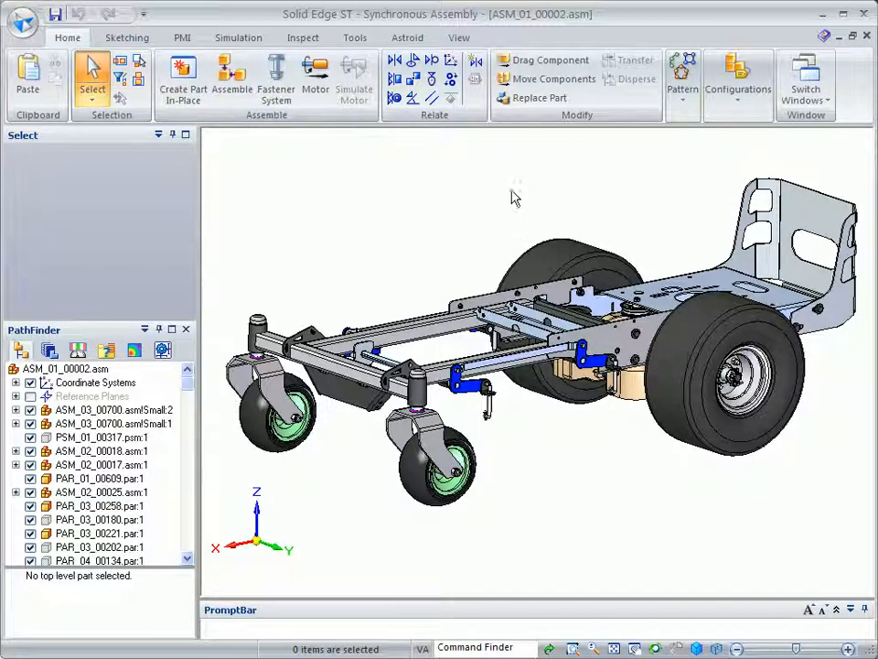